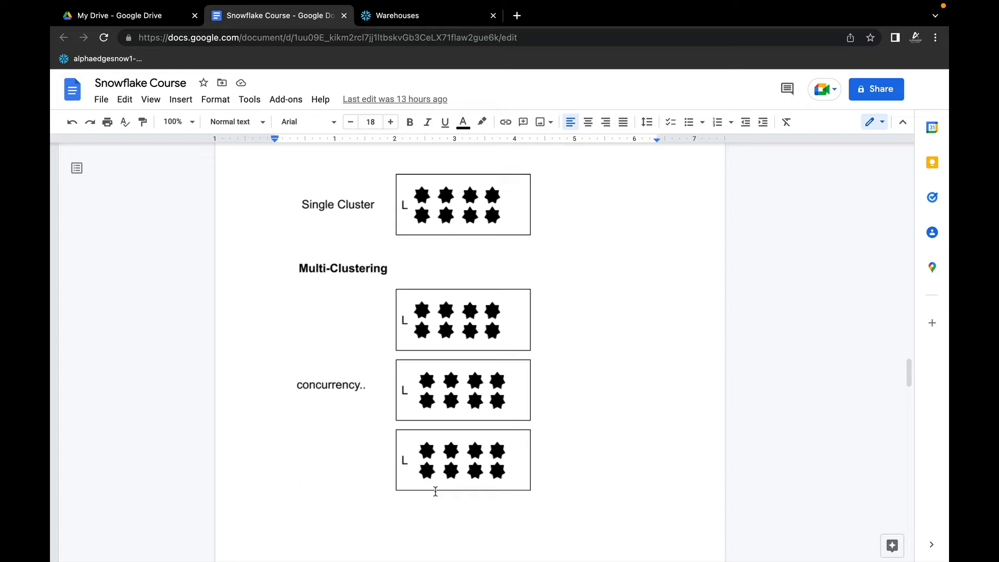
Step: Switch to Snowflake and open the warehouse administration page that lists COMPUTE_WH
{"action": "left_click", "coordinate": [417, 20]}
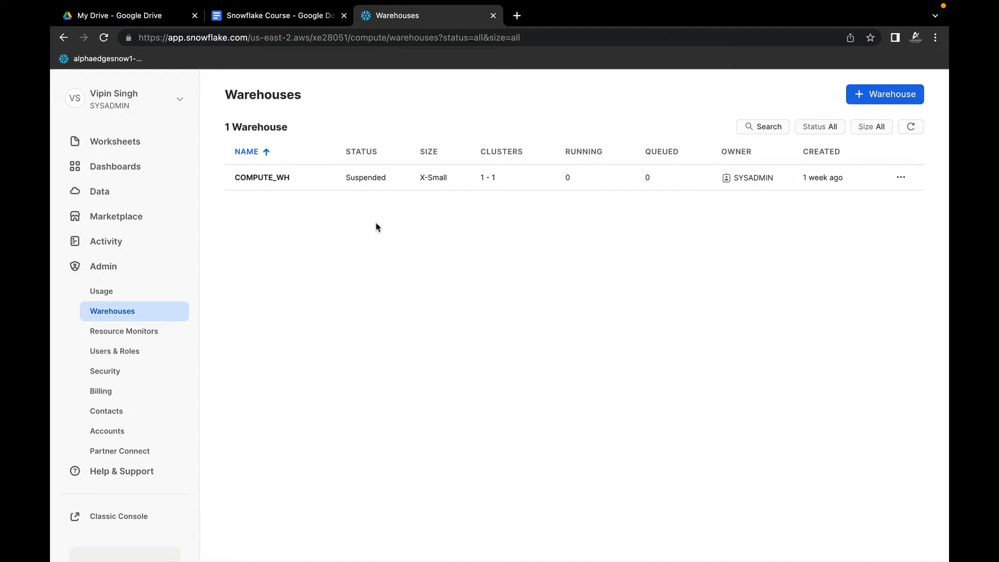
{"action": "left_click", "coordinate": [118, 316]}
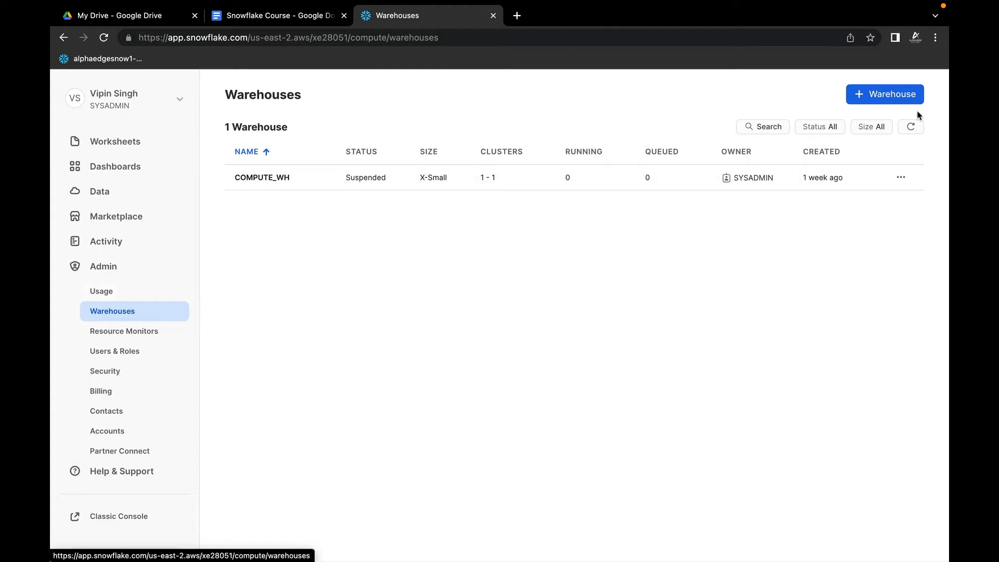
{"action": "left_click", "coordinate": [118, 145]}
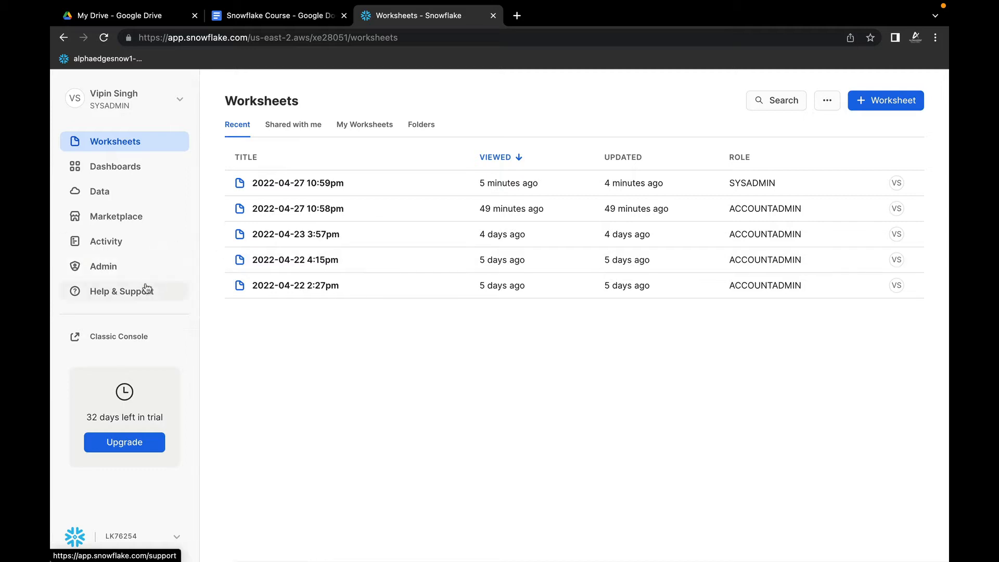
{"action": "left_click", "coordinate": [111, 273]}
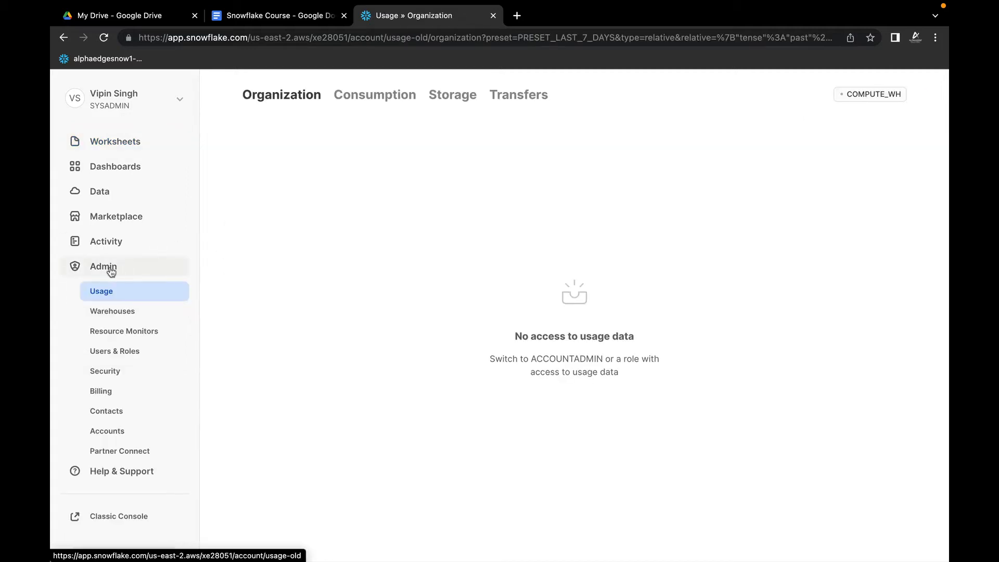
{"action": "left_click", "coordinate": [123, 314]}
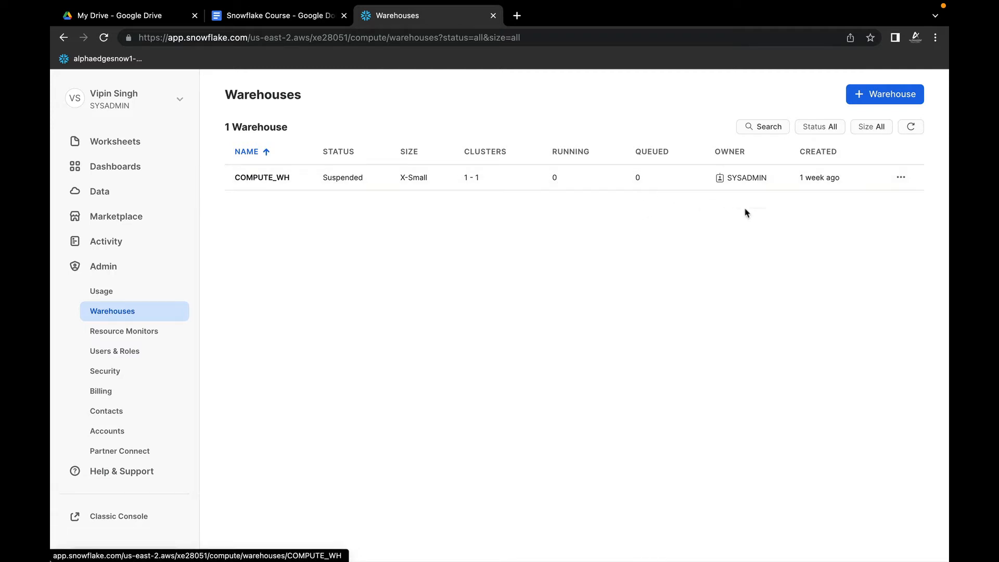
Step: Review the edit settings of the COMPUTE_WH warehouse, including its advanced options, and close them without saving
{"action": "mouse_move", "coordinate": [750, 185]}
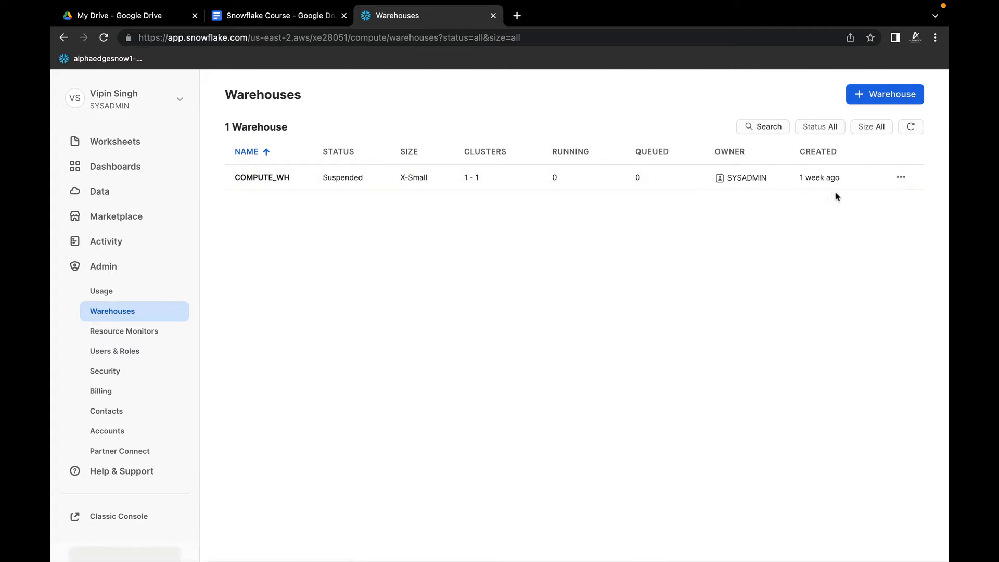
{"action": "left_click", "coordinate": [901, 178]}
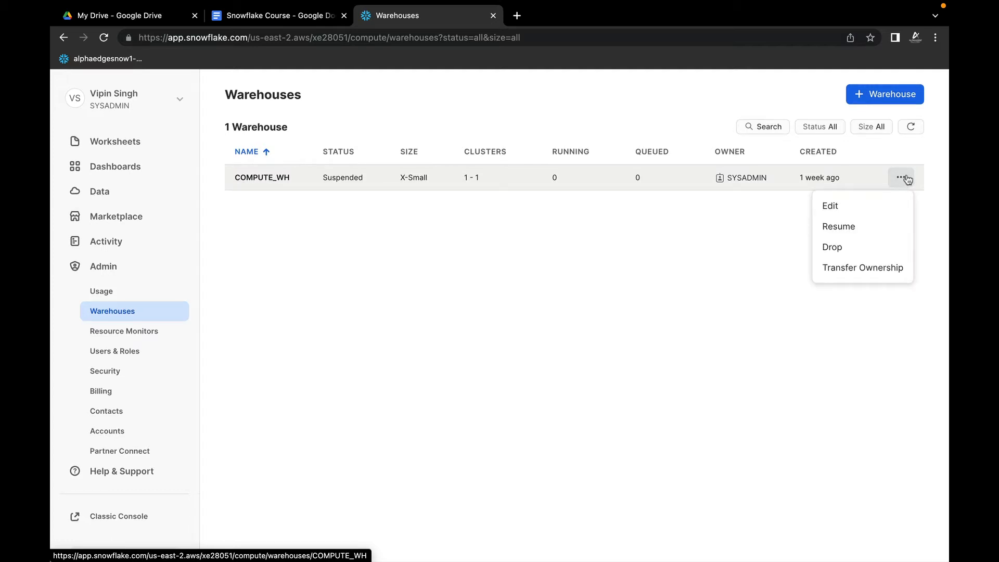
{"action": "left_click", "coordinate": [843, 206]}
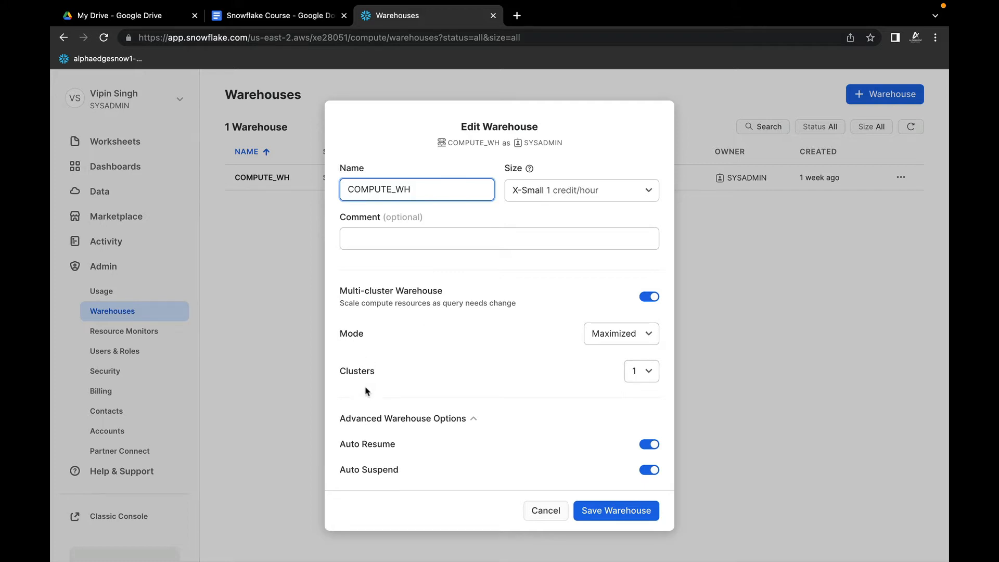
{"action": "scroll", "coordinate": [515, 431], "scroll_direction": "down", "scroll_amount": 2}
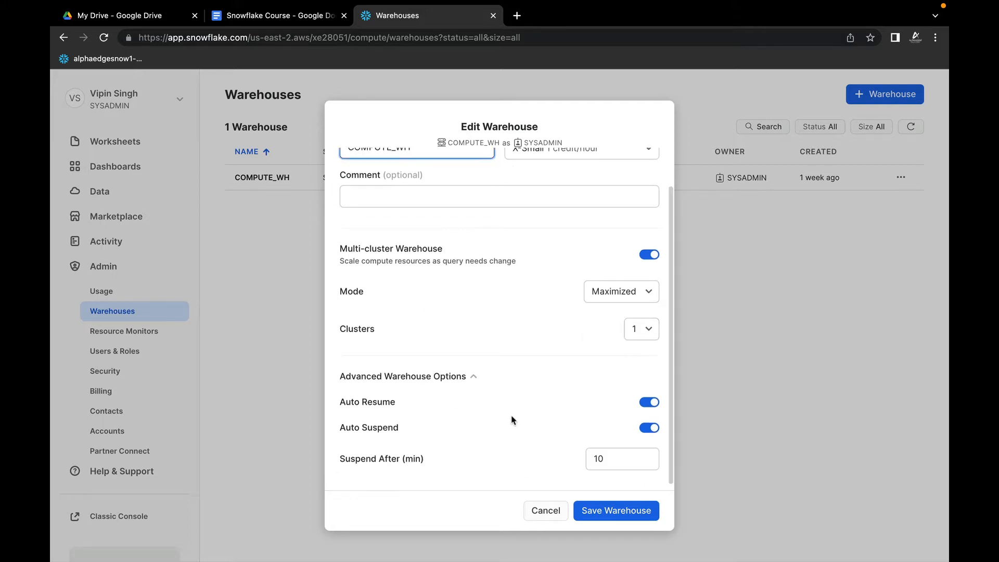
{"action": "scroll", "coordinate": [513, 396], "scroll_direction": "up", "scroll_amount": 2}
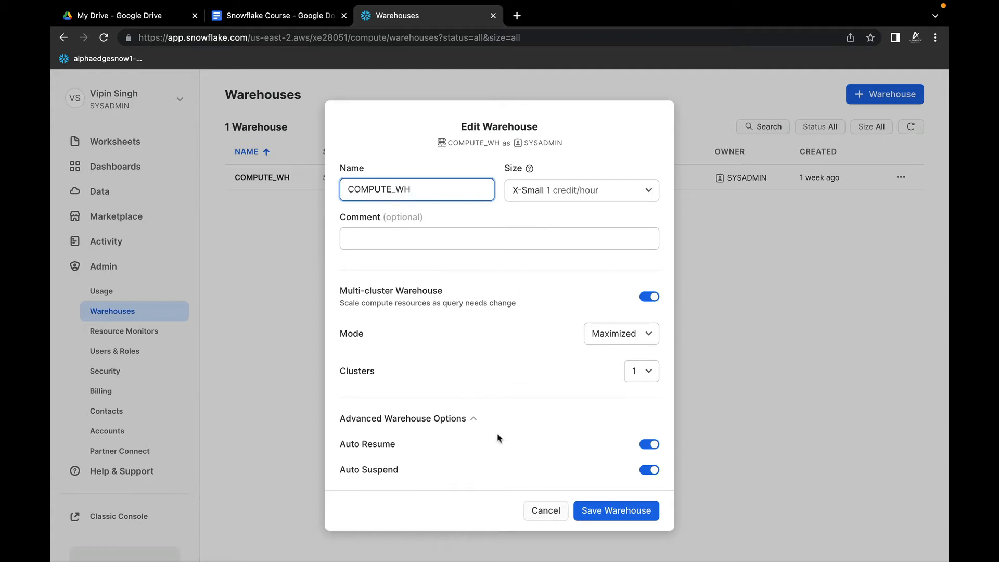
{"action": "left_click", "coordinate": [551, 512]}
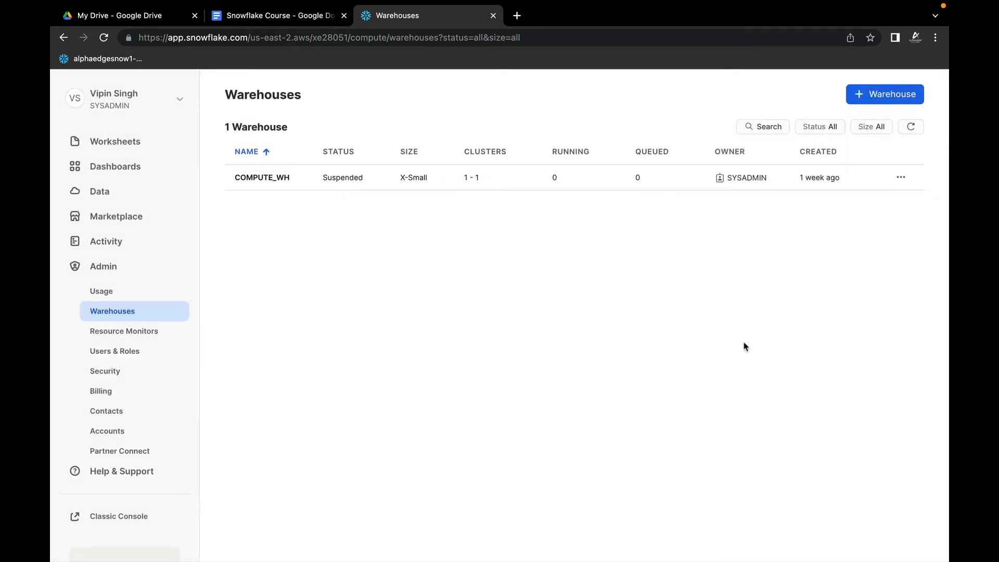
Step: Examine which roles COMPUTE_WH's ownership can be transferred to, and cancel the transfer
{"action": "left_click", "coordinate": [901, 177]}
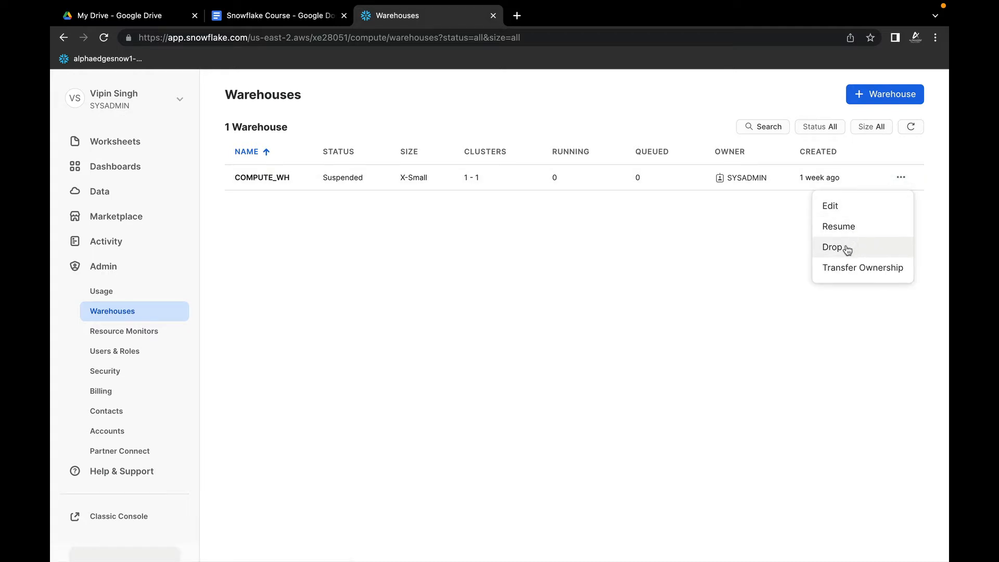
{"action": "left_click", "coordinate": [864, 267]}
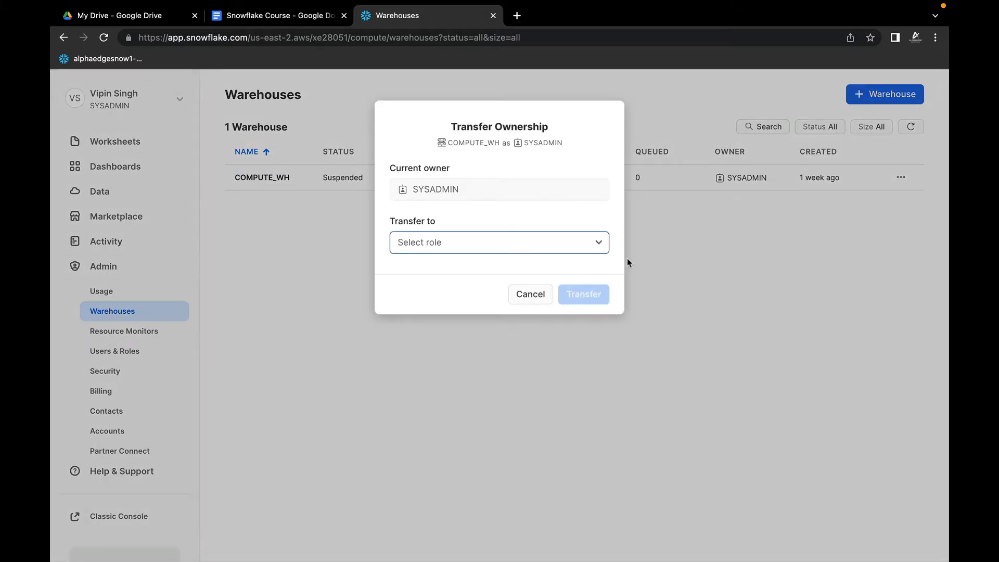
{"action": "left_click", "coordinate": [601, 245]}
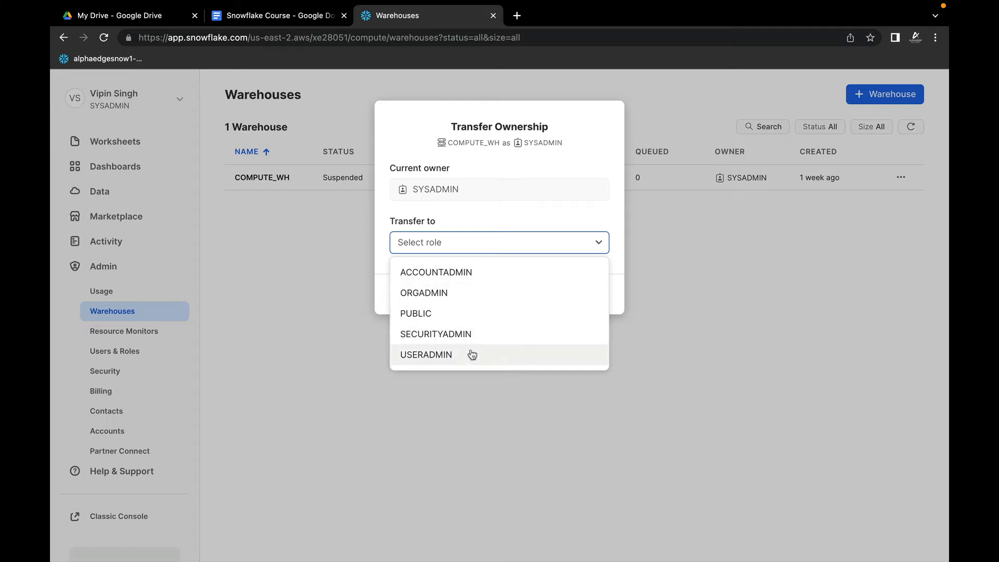
{"action": "left_click", "coordinate": [716, 244]}
{"action": "left_click", "coordinate": [532, 294]}
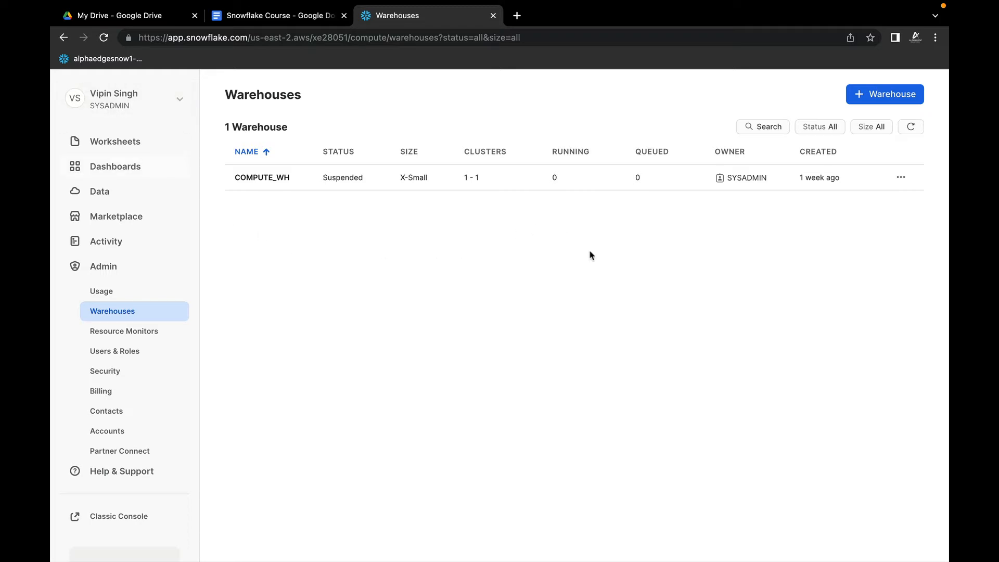
Step: Start a new warehouse named ALPHAEDGE_TESTWH and set its size to X-Small
{"action": "left_click", "coordinate": [879, 96]}
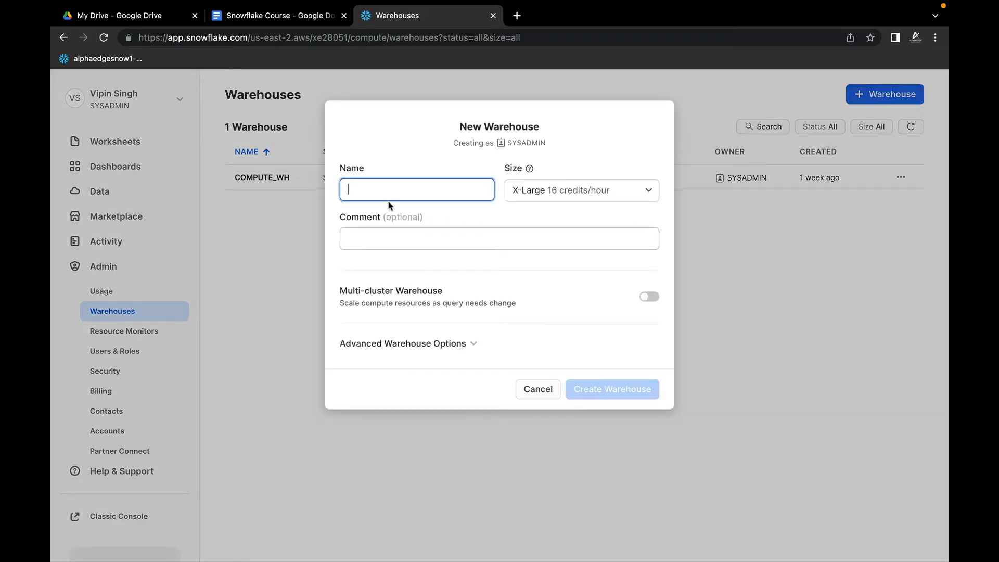
{"action": "type", "text": "ALPHAE"}
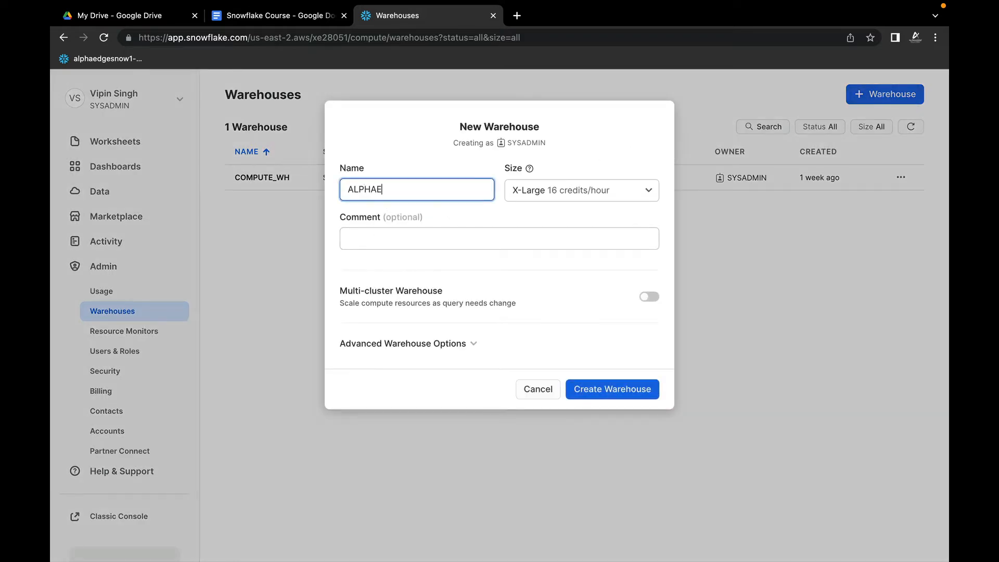
{"action": "type", "text": "DGE_TESTWH"}
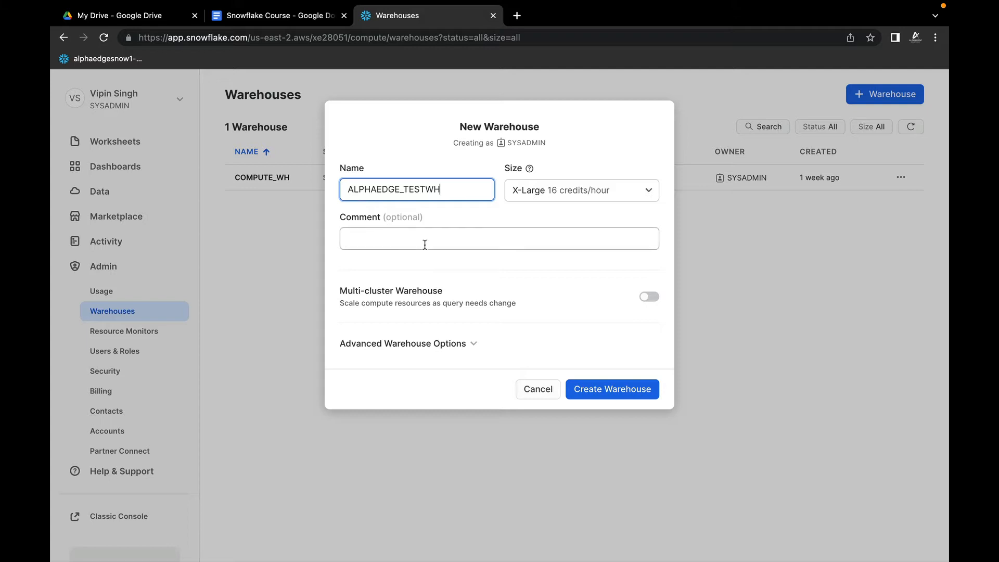
{"action": "left_click", "coordinate": [541, 194]}
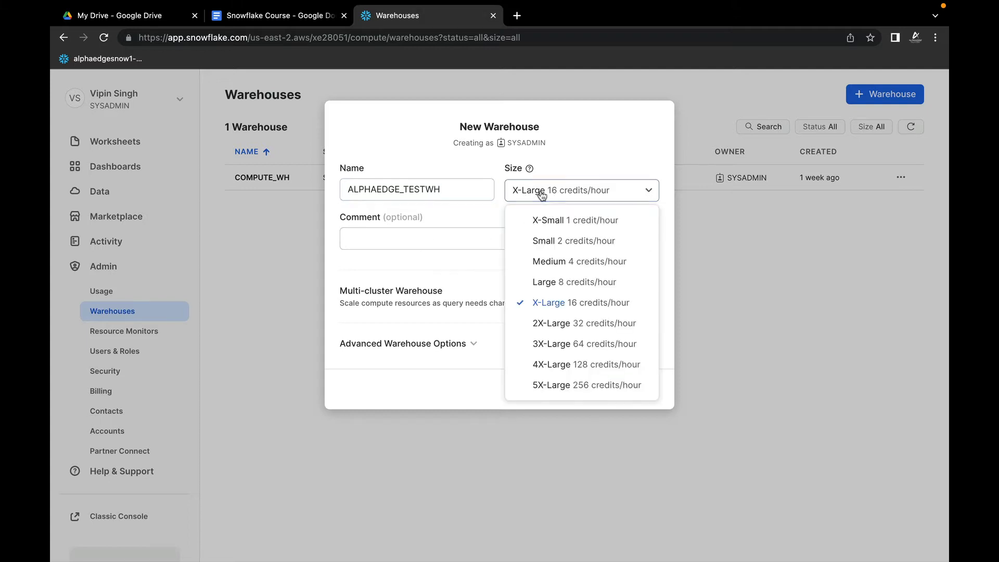
{"action": "left_click", "coordinate": [542, 220]}
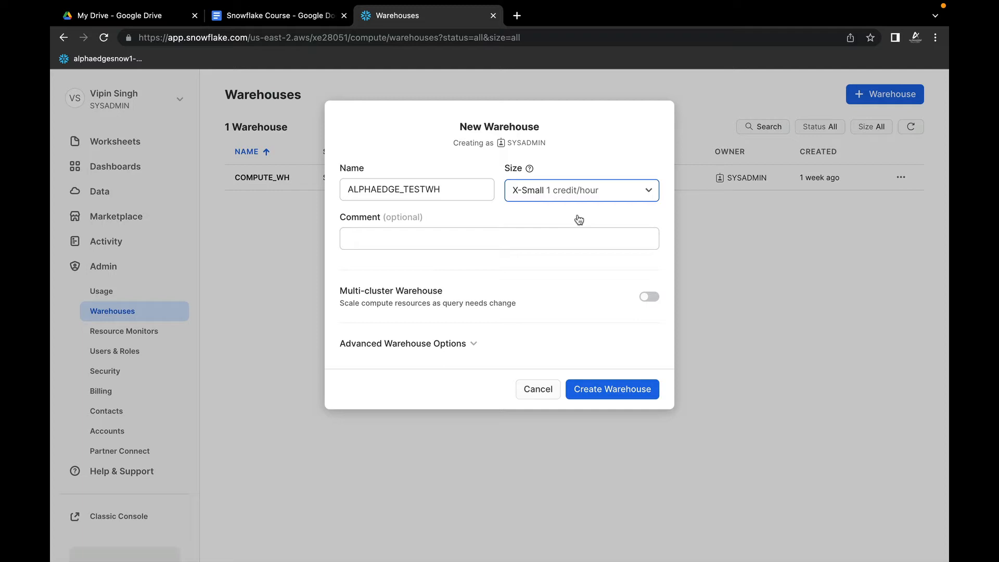
Step: Add the comment "This is the test virtual warehouse" to the new warehouse
{"action": "left_click", "coordinate": [390, 237]}
{"action": "type", "text": "T"}
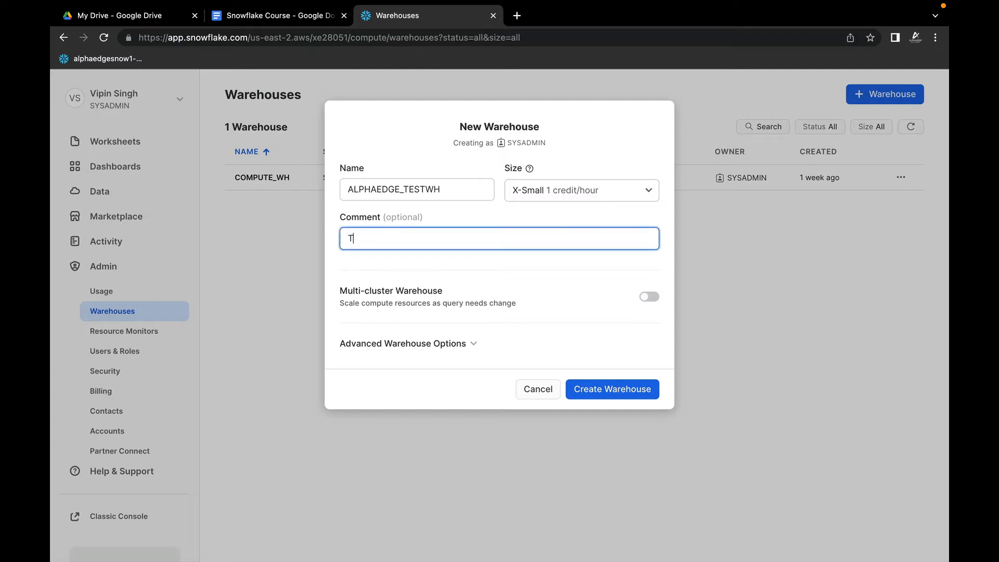
{"action": "type", "text": "his is thw"}
{"action": "key", "text": "BackSpace"}
{"action": "key", "text": "BackSpace"}
{"action": "type", "text": "e test vie"}
{"action": "key", "text": "BackSpace"}
{"action": "type", "text": "rtual warehouse"}
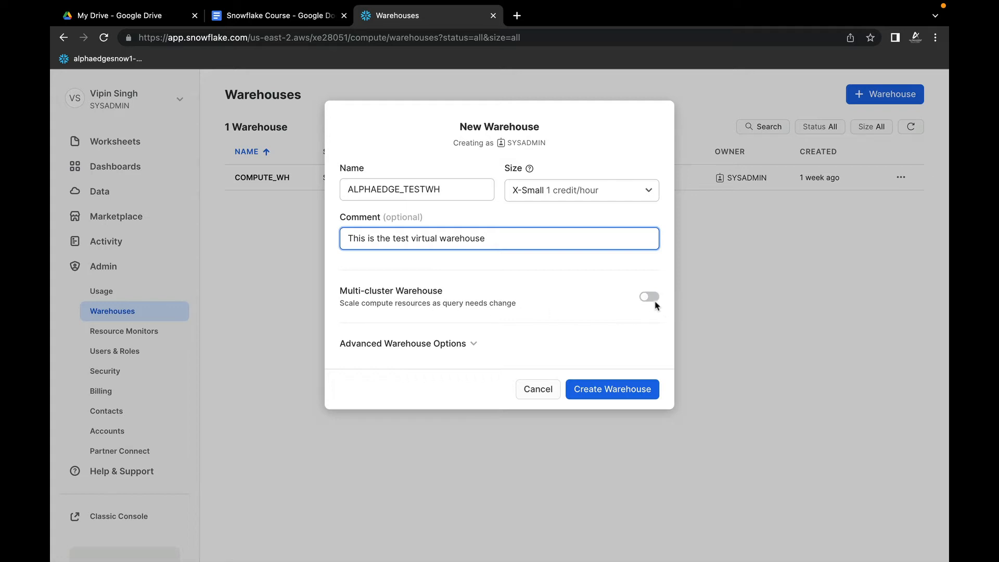
Step: Expand the advanced warehouse options and enable Multi-cluster Warehouse for ALPHAEDGE_TESTWH
{"action": "left_click", "coordinate": [474, 343]}
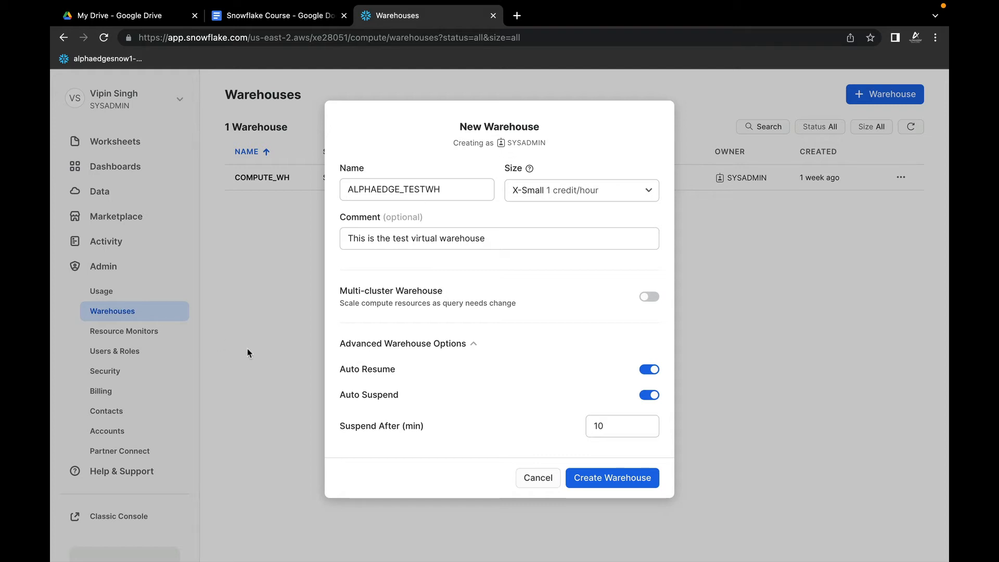
{"action": "left_click", "coordinate": [646, 298]}
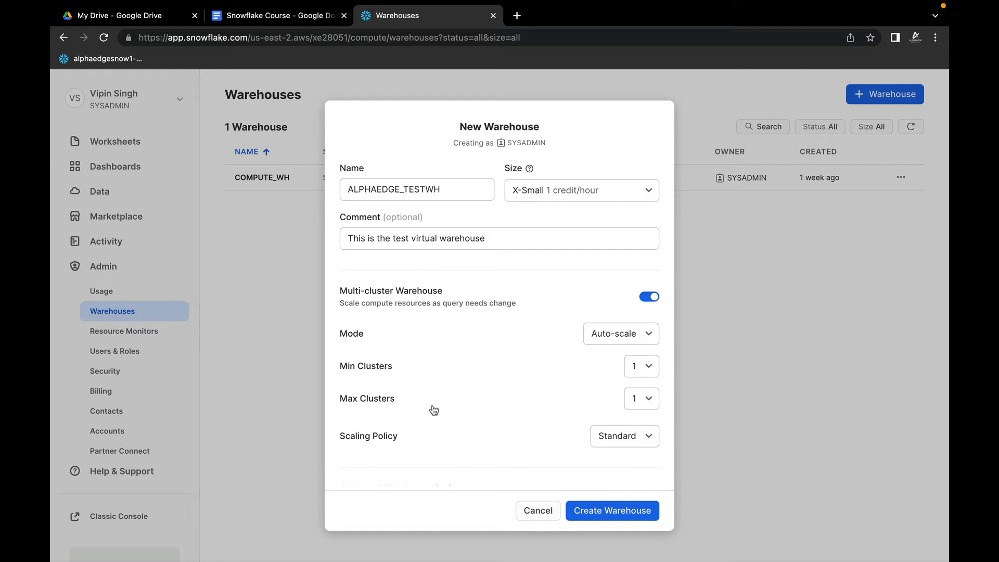
{"action": "scroll", "coordinate": [467, 414], "scroll_direction": "down", "scroll_amount": 2}
{"action": "scroll", "coordinate": [466, 414], "scroll_direction": "up", "scroll_amount": 2}
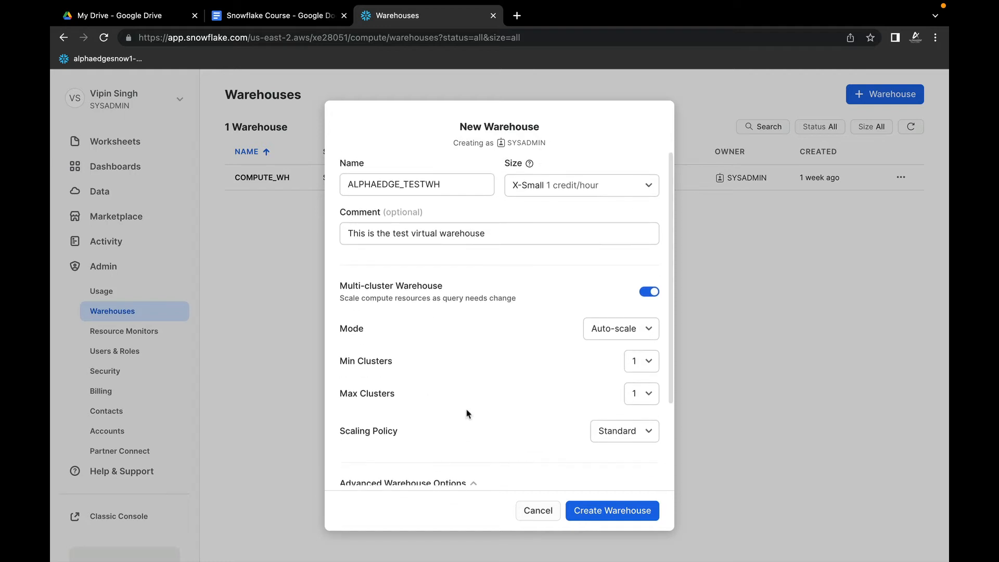
{"action": "scroll", "coordinate": [468, 409], "scroll_direction": "up", "scroll_amount": 1}
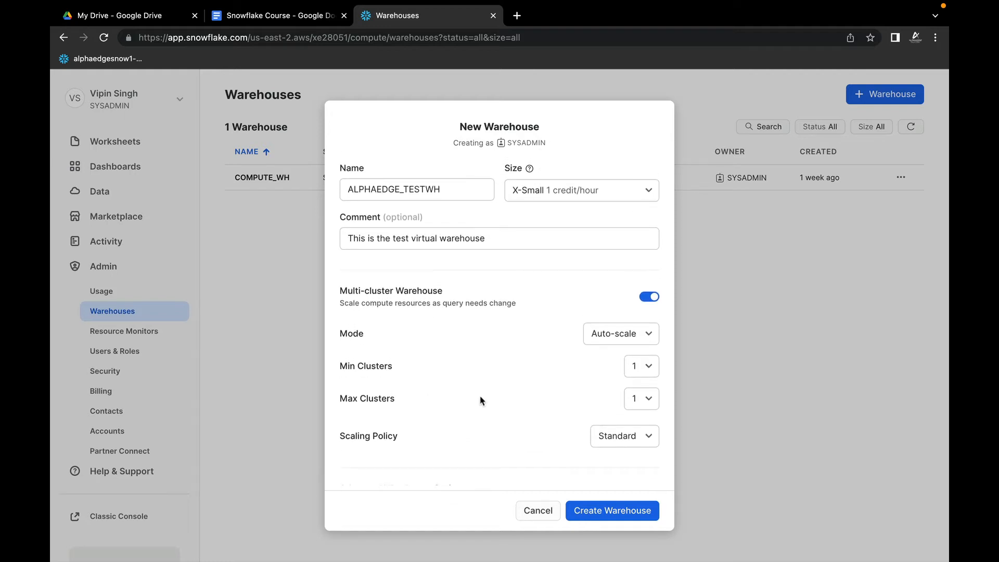
Step: Check the multi-cluster modes, keep Auto-scale, and set Max Clusters to 3
{"action": "left_click", "coordinate": [650, 335]}
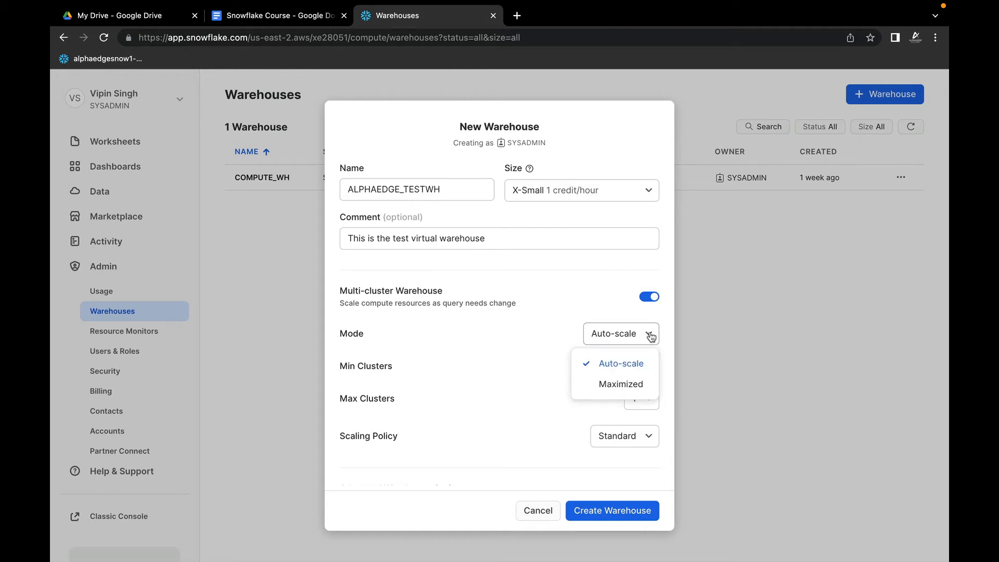
{"action": "left_click", "coordinate": [651, 336]}
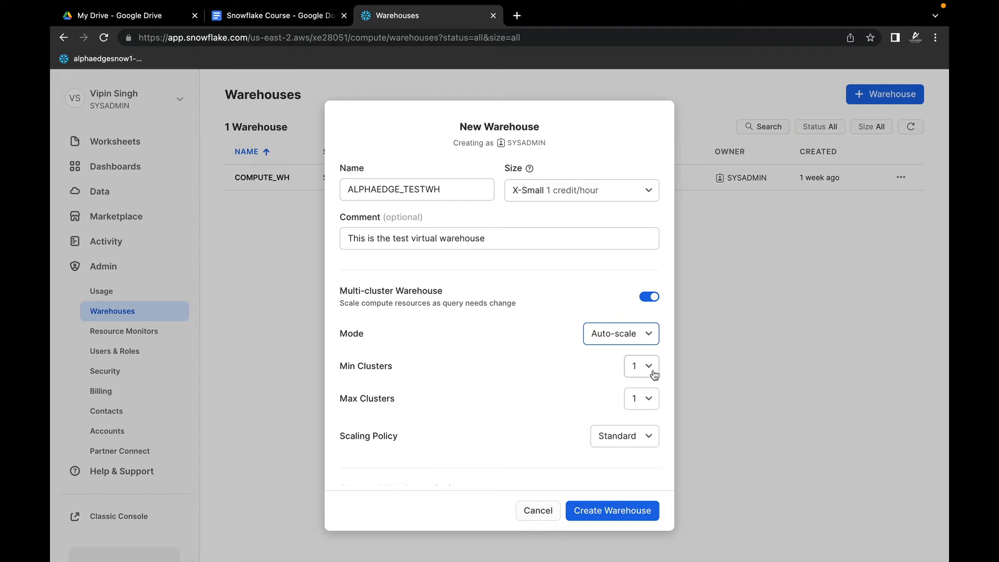
{"action": "left_click", "coordinate": [649, 402]}
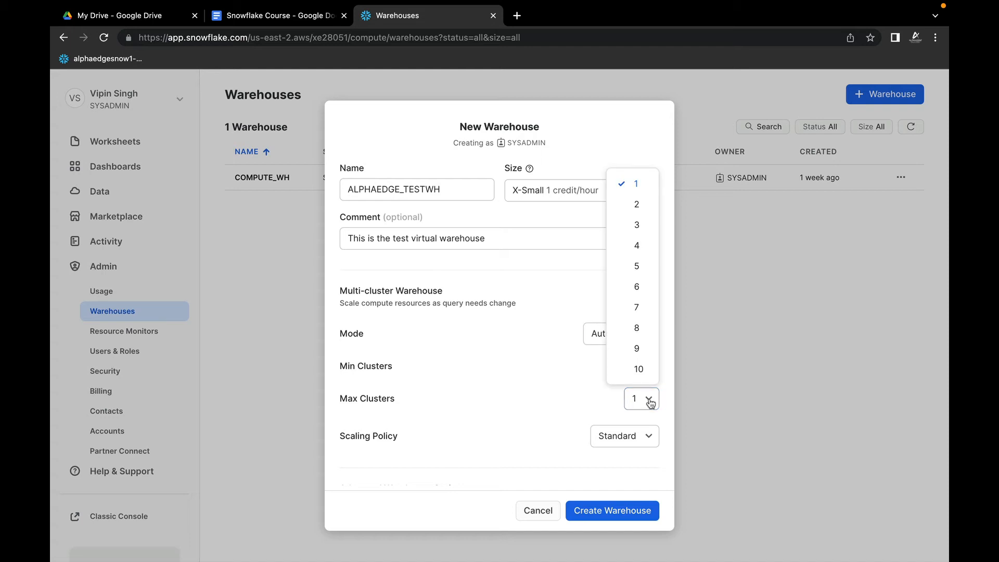
{"action": "left_click", "coordinate": [642, 232]}
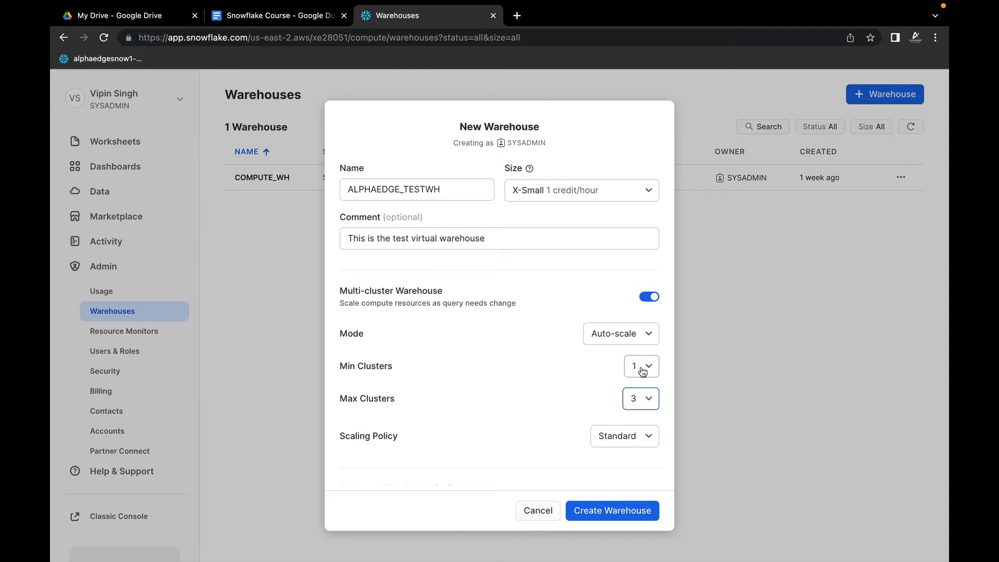
{"action": "scroll", "coordinate": [457, 408], "scroll_direction": "down", "scroll_amount": 3}
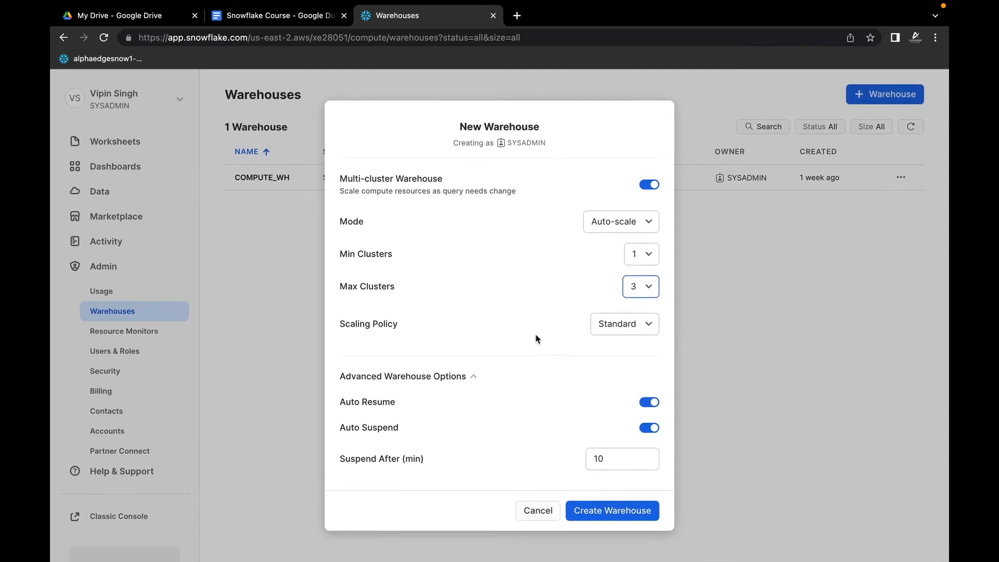
{"action": "scroll", "coordinate": [536, 337], "scroll_direction": "up", "scroll_amount": 2}
{"action": "scroll", "coordinate": [536, 338], "scroll_direction": "up", "scroll_amount": 1}
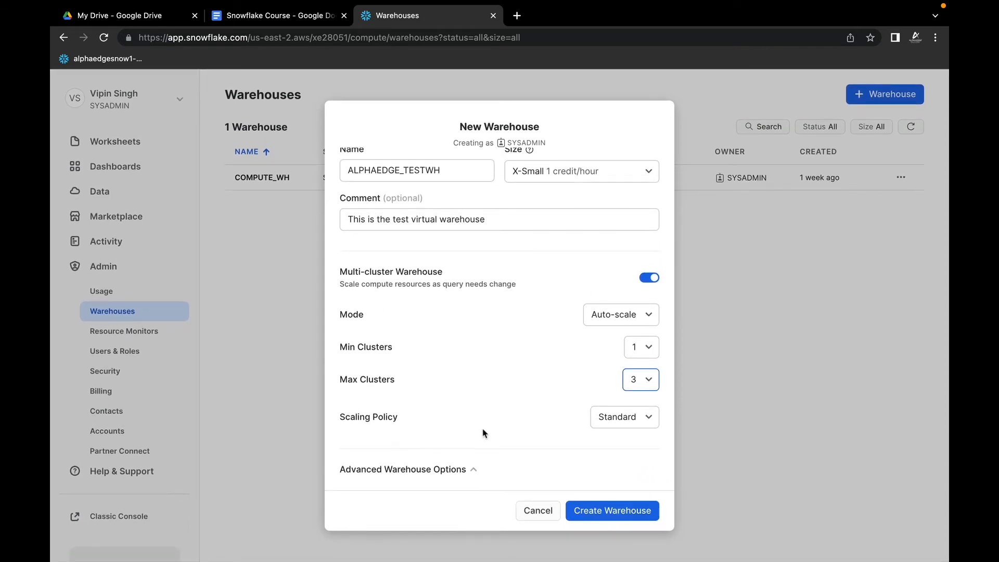
Step: Check the available scaling policies, keep Standard, and set the multi-cluster mode to Maximized
{"action": "left_click", "coordinate": [623, 422]}
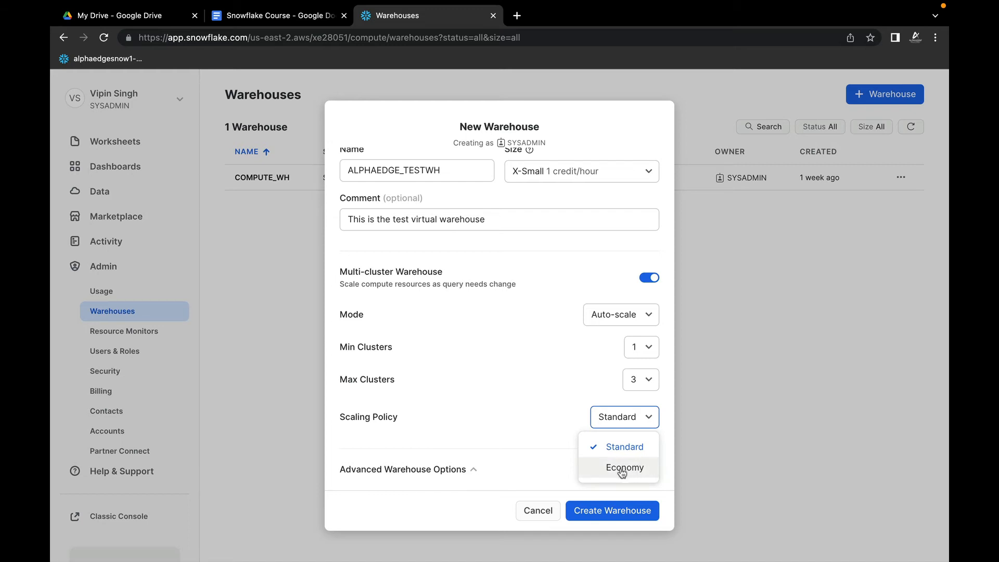
{"action": "left_click", "coordinate": [527, 408]}
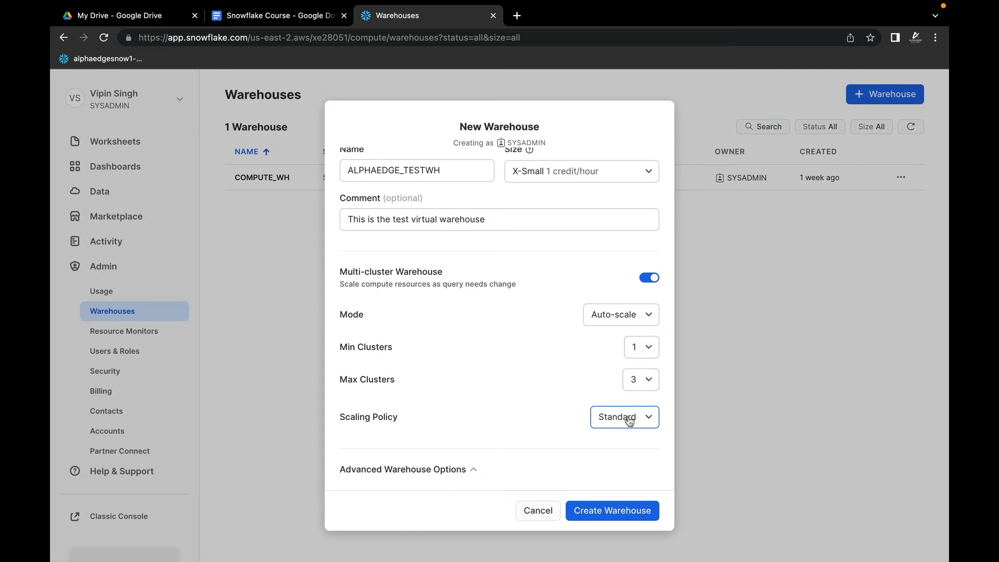
{"action": "left_click", "coordinate": [621, 318]}
{"action": "left_click", "coordinate": [622, 365]}
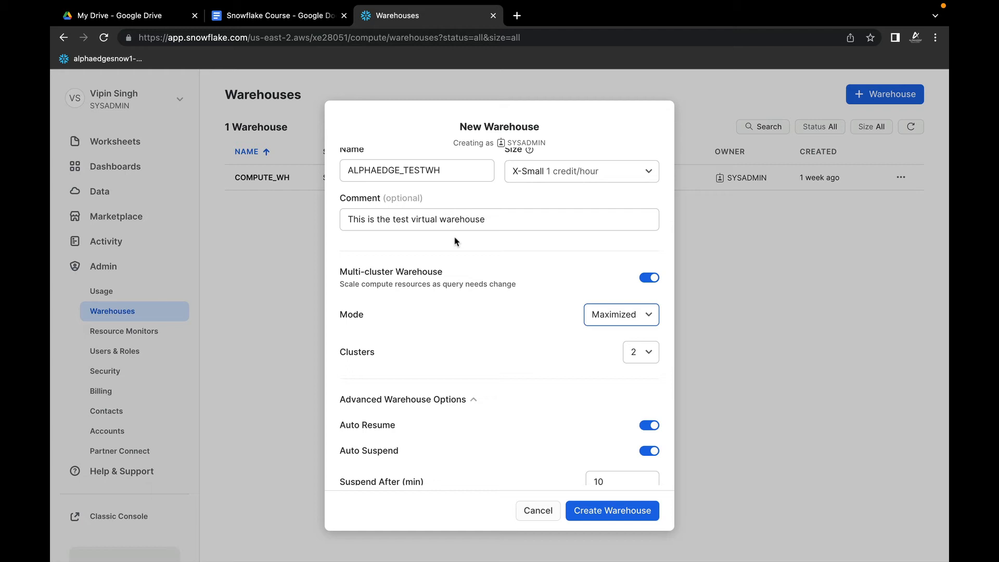
Step: Try cluster counts of 4 and 3 for the Maximized mode of the new warehouse
{"action": "left_click", "coordinate": [647, 353]}
{"action": "left_click", "coordinate": [640, 199]}
{"action": "left_click", "coordinate": [648, 355]}
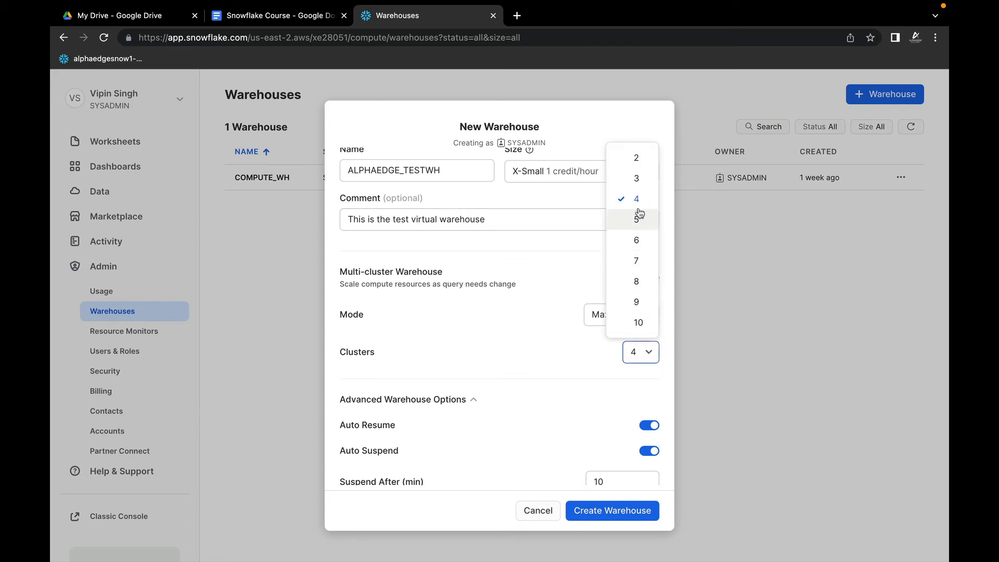
{"action": "left_click", "coordinate": [641, 182]}
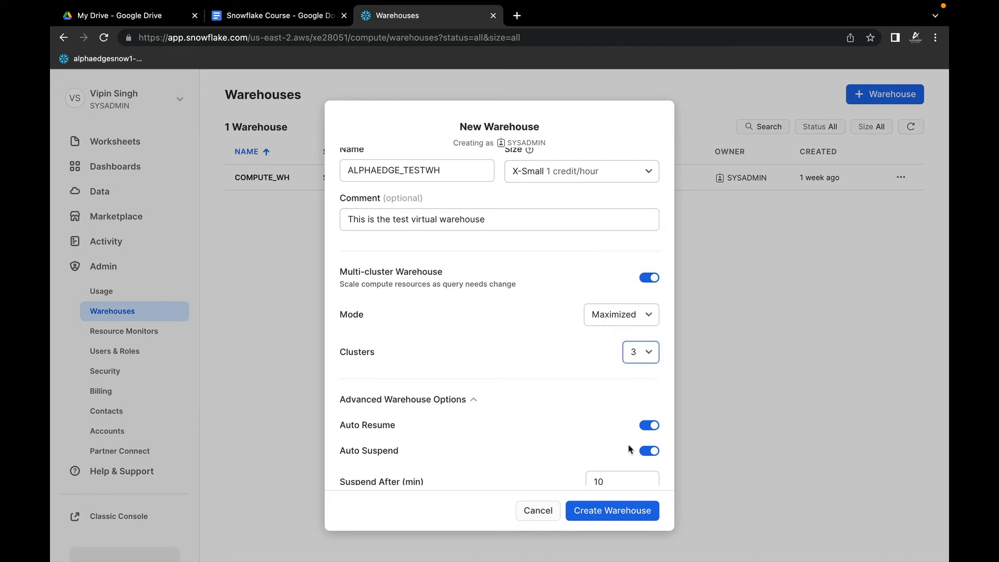
{"action": "scroll", "coordinate": [586, 414], "scroll_direction": "down", "scroll_amount": 1}
{"action": "scroll", "coordinate": [586, 413], "scroll_direction": "up", "scroll_amount": 2}
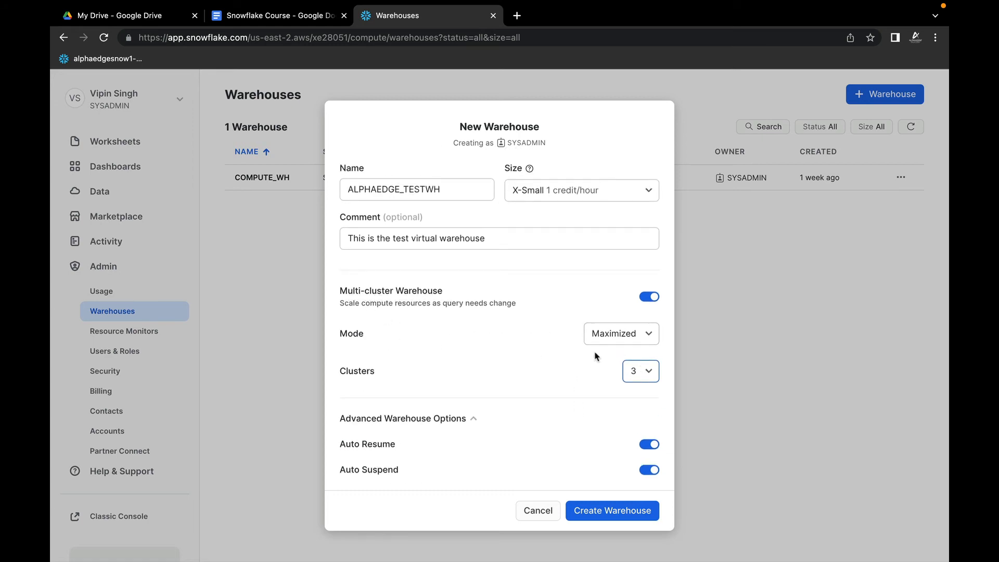
Step: Switch the multi-cluster mode back to Auto-scale and set the scaling policy to Economy
{"action": "left_click", "coordinate": [626, 341]}
{"action": "left_click", "coordinate": [620, 364]}
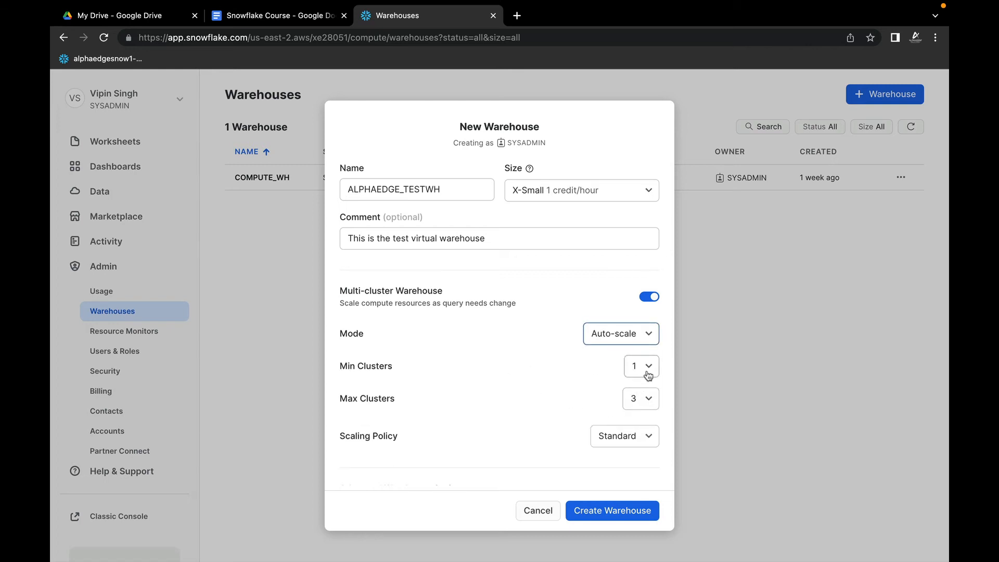
{"action": "left_click", "coordinate": [634, 440]}
{"action": "left_click", "coordinate": [626, 487]}
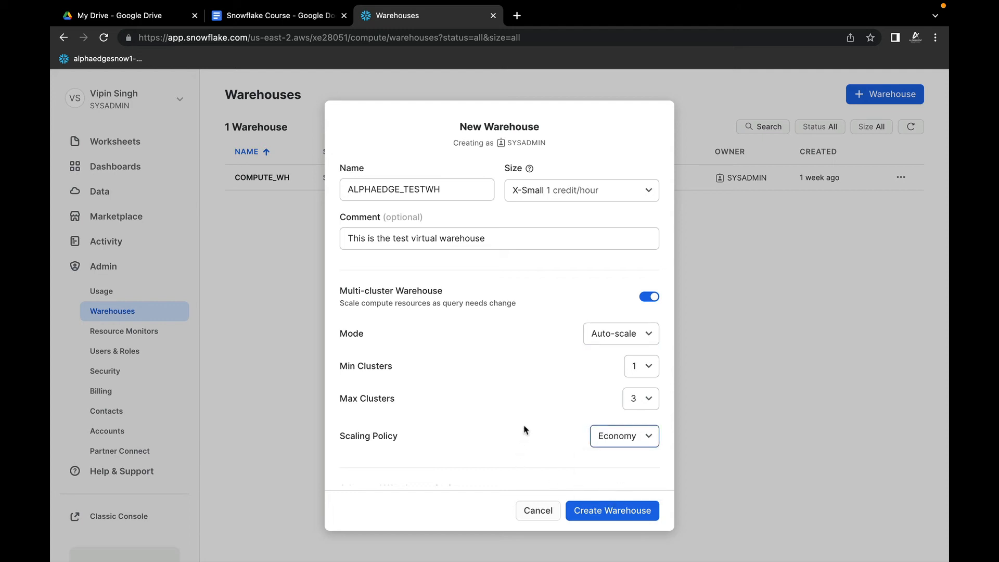
Step: Review the warehouse settings, keep Suspend After at 10 minutes, and create ALPHAEDGE_TESTWH
{"action": "scroll", "coordinate": [538, 404], "scroll_direction": "down", "scroll_amount": 3}
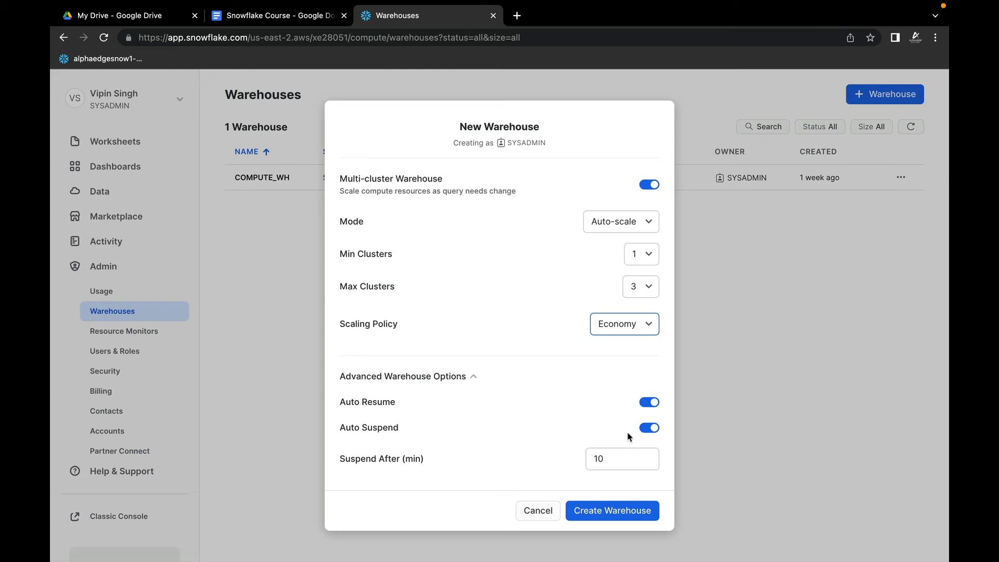
{"action": "left_click", "coordinate": [620, 459]}
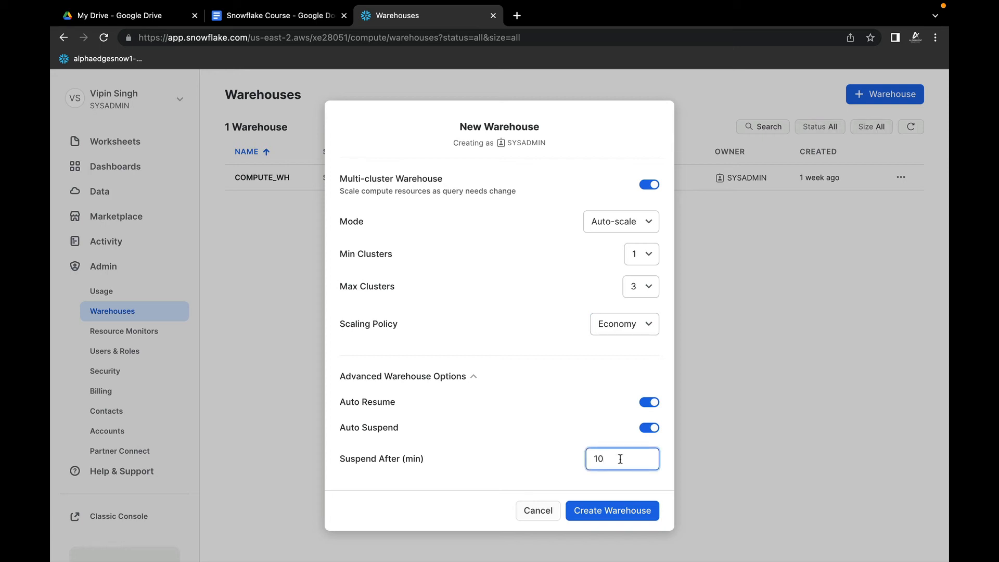
{"action": "scroll", "coordinate": [540, 379], "scroll_direction": "up", "scroll_amount": 5}
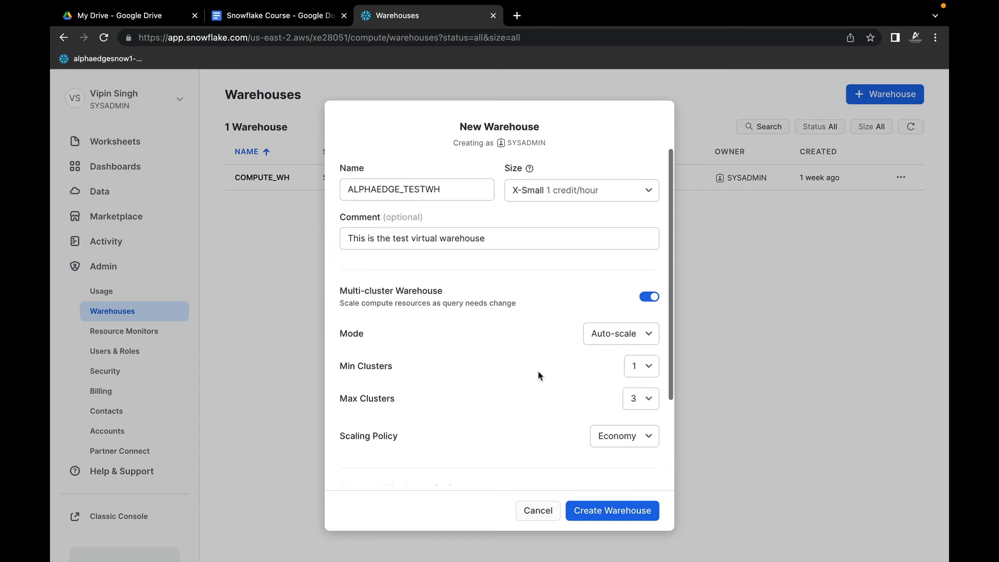
{"action": "scroll", "coordinate": [540, 379], "scroll_direction": "down", "scroll_amount": 5}
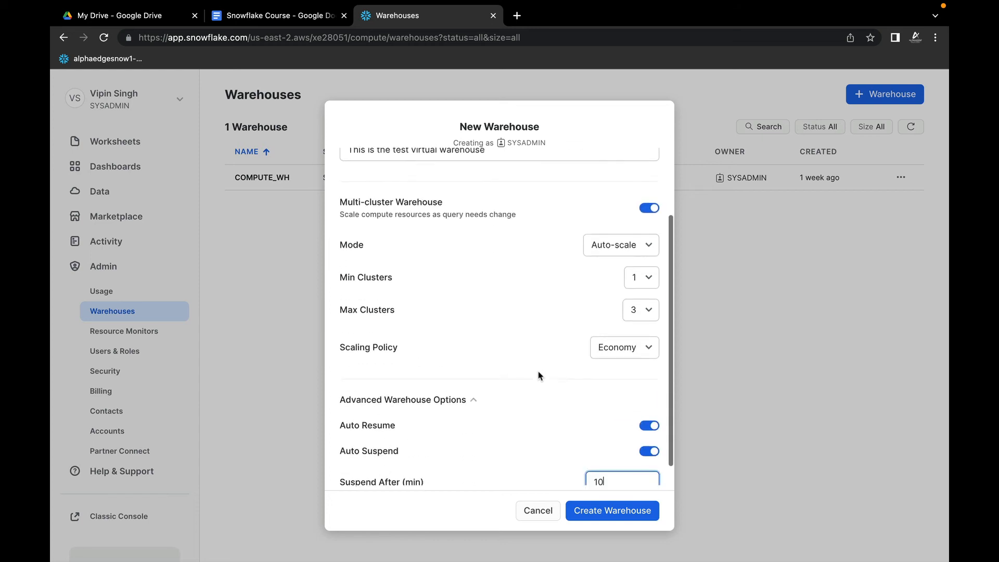
{"action": "left_click", "coordinate": [612, 512]}
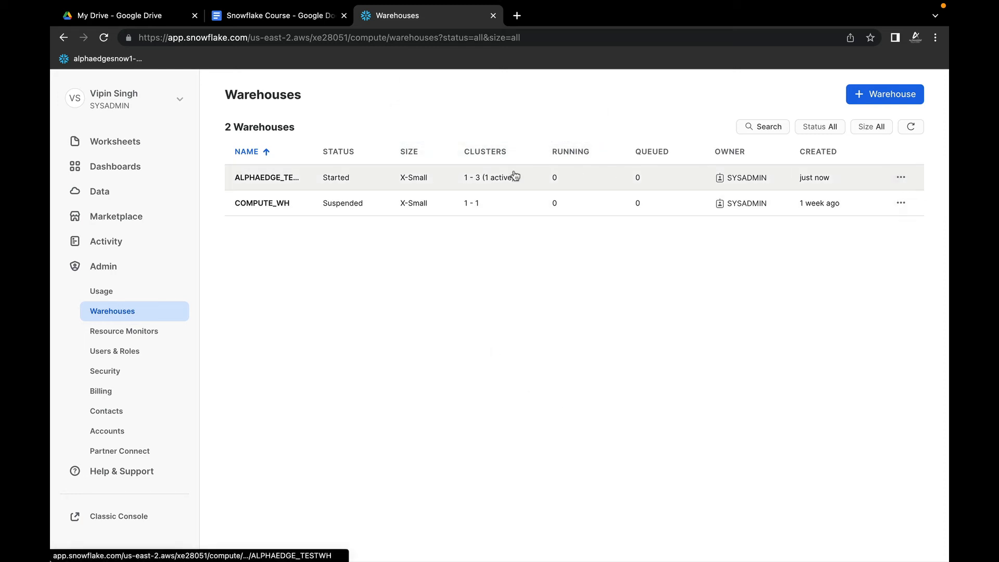
Step: Open ALPHAEDGE_TESTWH and examine its configuration details, privileges and activity
{"action": "left_click", "coordinate": [278, 178]}
{"action": "scroll", "coordinate": [587, 366], "scroll_direction": "down", "scroll_amount": 1}
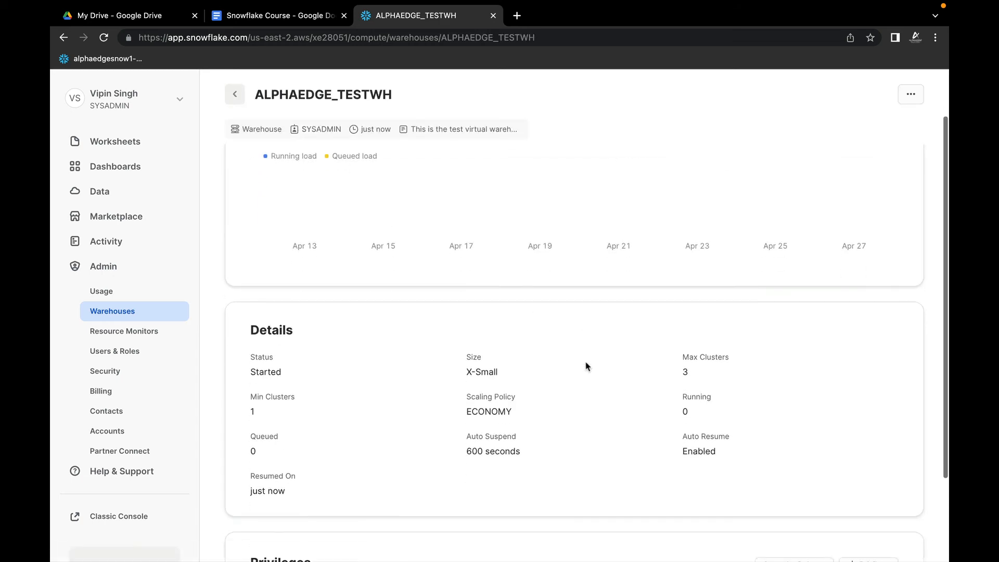
{"action": "scroll", "coordinate": [587, 367], "scroll_direction": "down", "scroll_amount": 1}
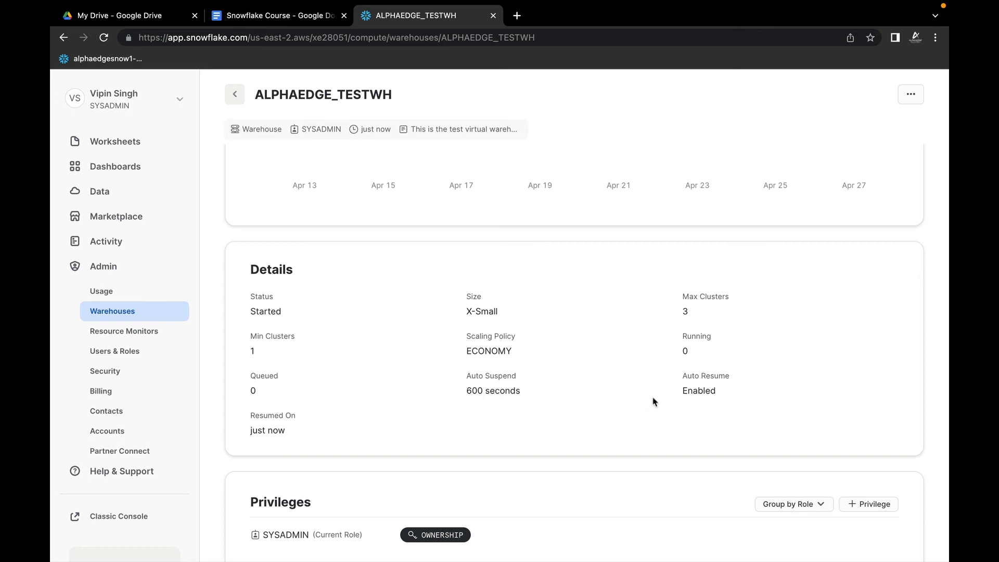
{"action": "scroll", "coordinate": [706, 386], "scroll_direction": "down", "scroll_amount": 1}
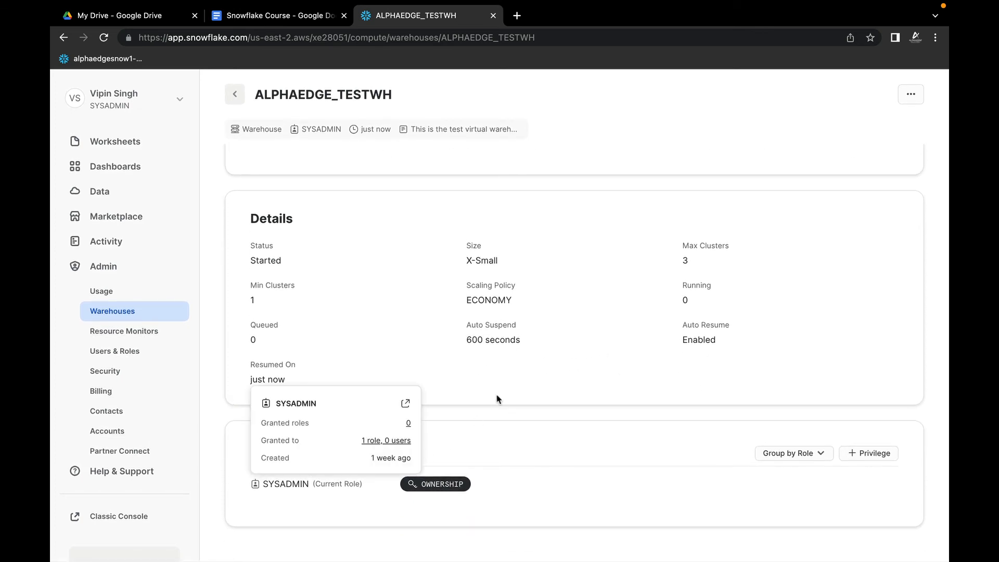
{"action": "scroll", "coordinate": [497, 402], "scroll_direction": "up", "scroll_amount": 3}
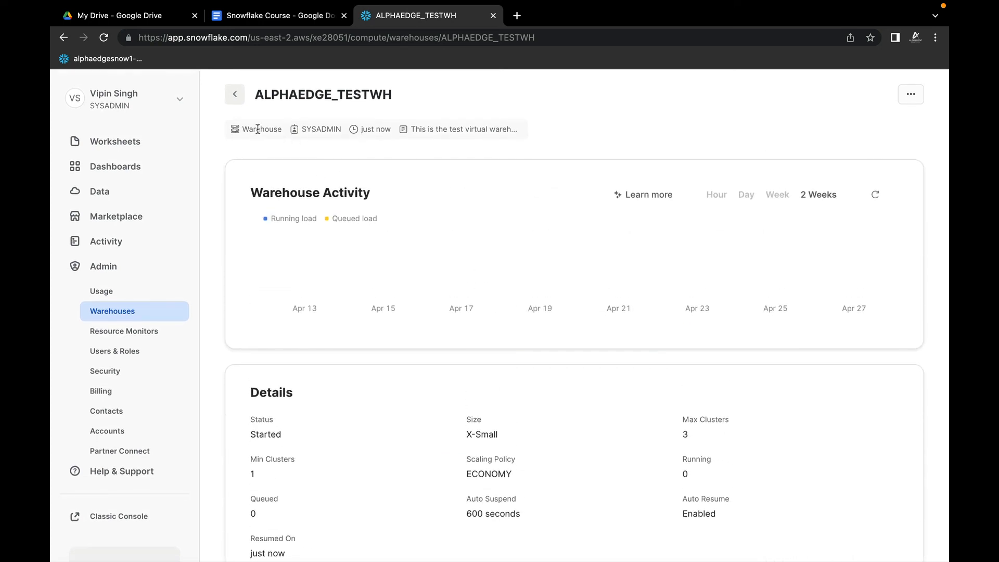
Step: Return to the warehouse list and suspend ALPHAEDGE_TESTWH
{"action": "left_click", "coordinate": [127, 311]}
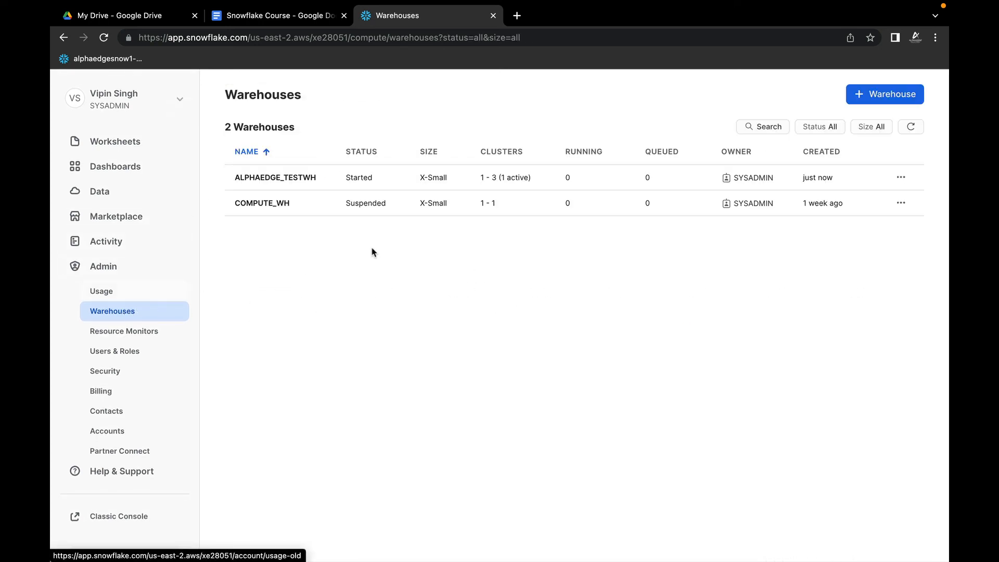
{"action": "left_click", "coordinate": [900, 179]}
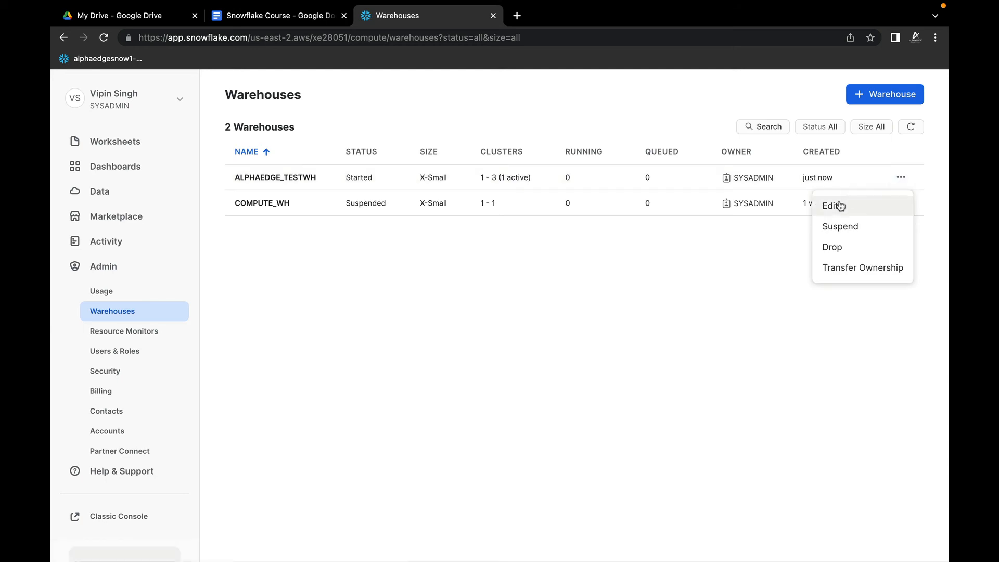
{"action": "left_click", "coordinate": [842, 229]}
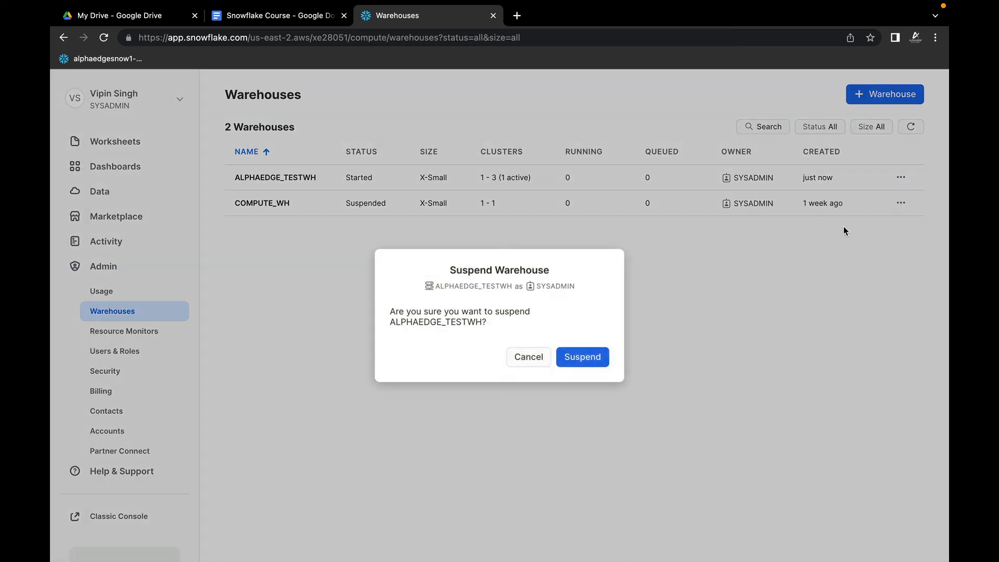
{"action": "left_click", "coordinate": [580, 359]}
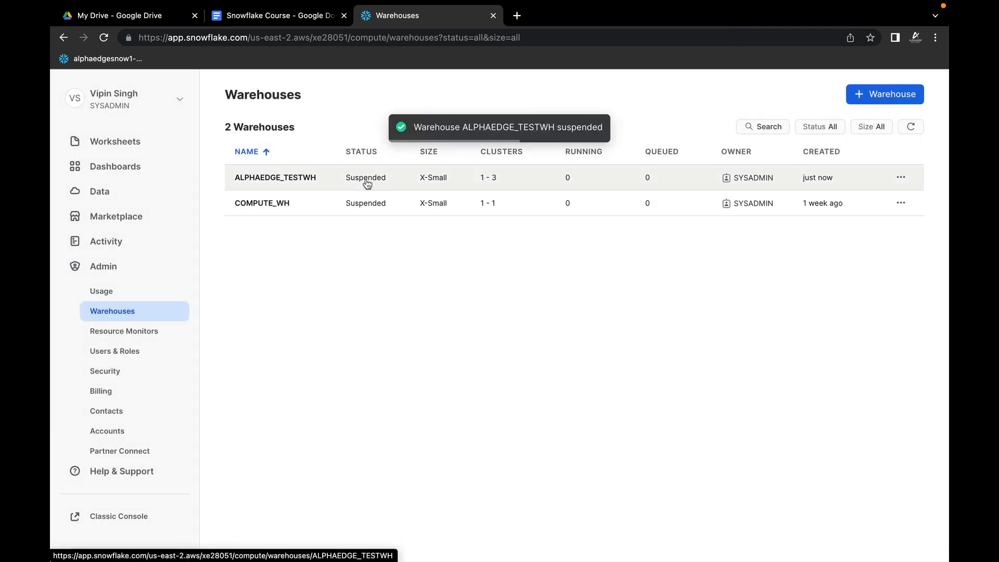
Step: Resume ALPHAEDGE_TESTWH, keeping its size at X-Small
{"action": "left_click", "coordinate": [901, 181]}
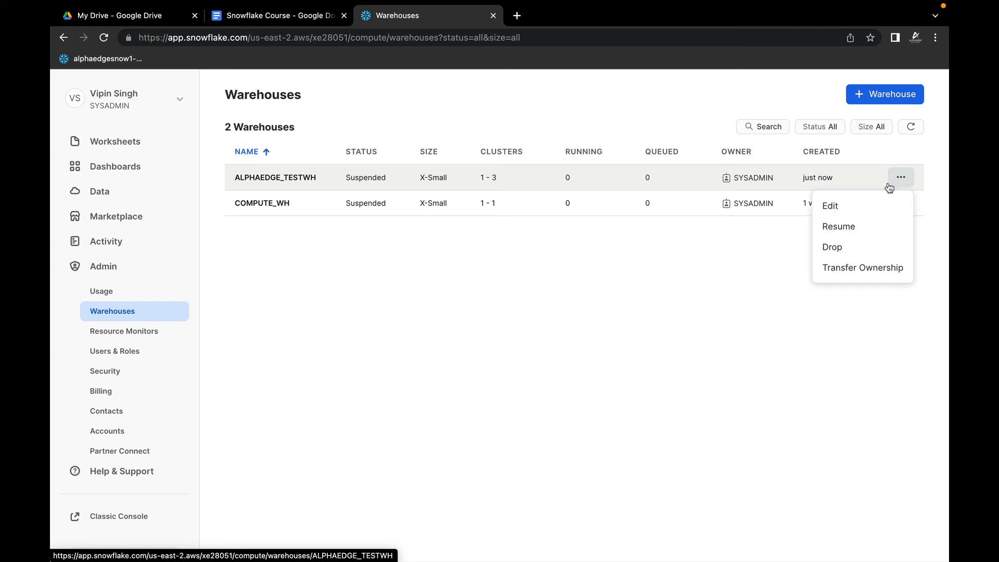
{"action": "left_click", "coordinate": [845, 227]}
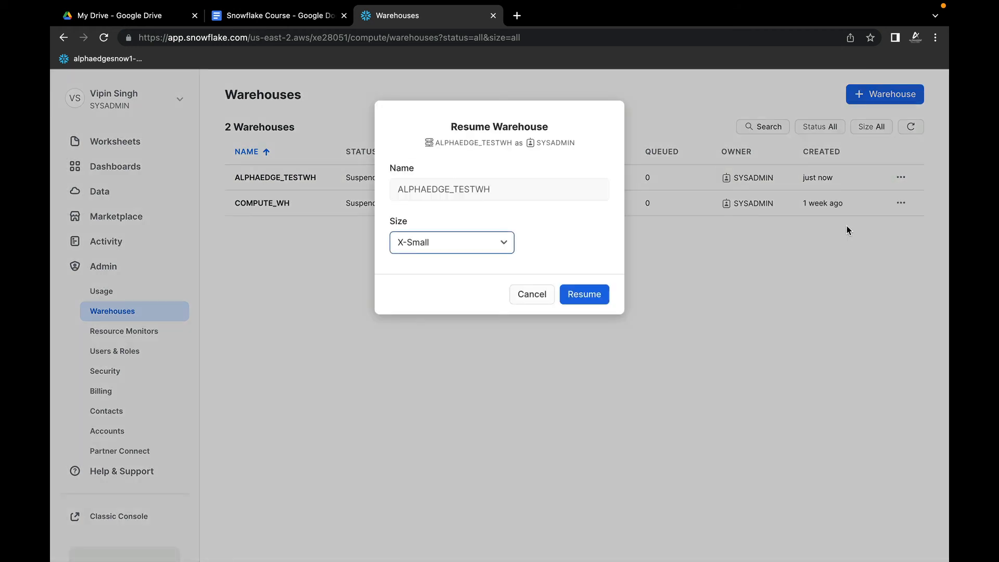
{"action": "left_click", "coordinate": [586, 292]}
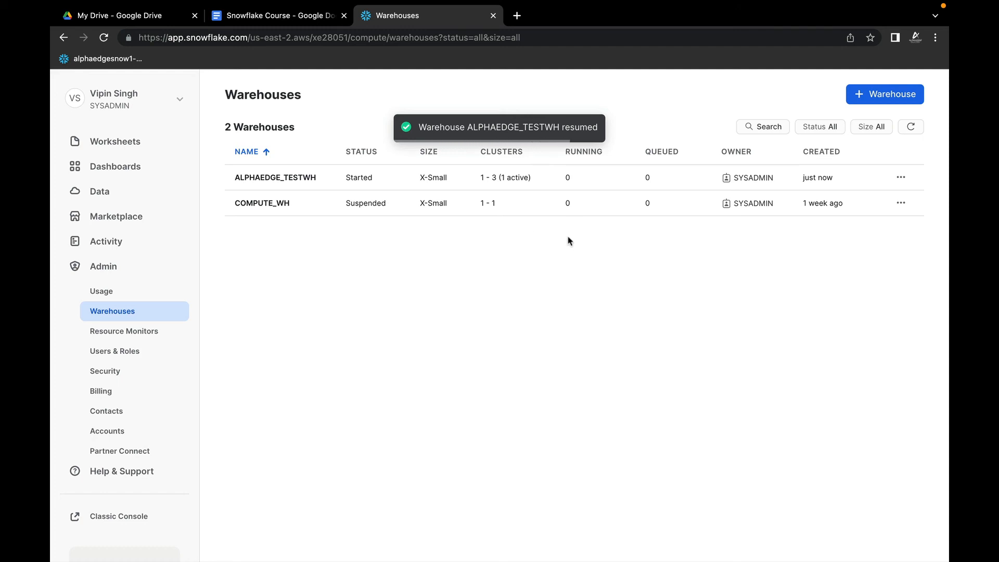
{"action": "left_click", "coordinate": [903, 207]}
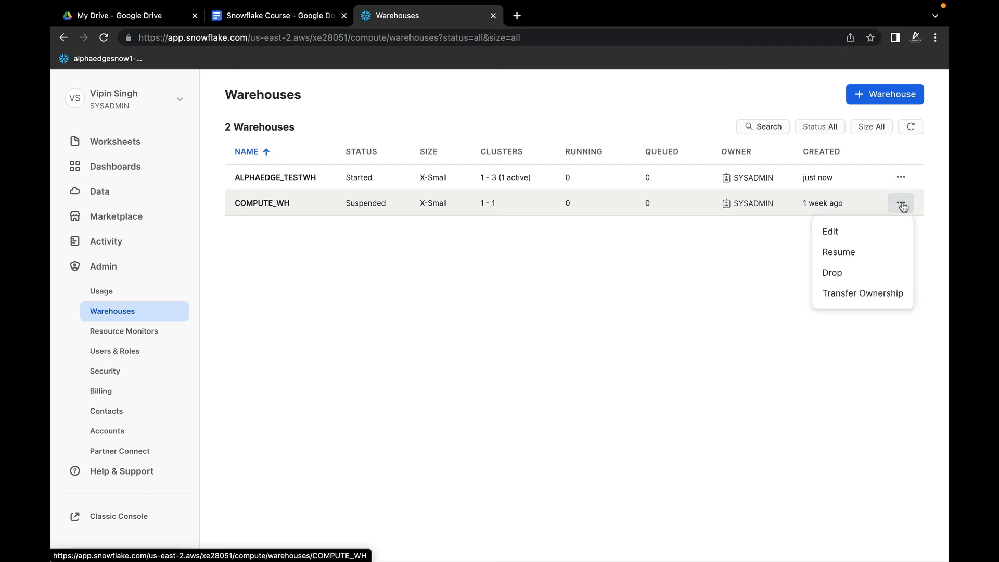
{"action": "left_click", "coordinate": [854, 252]}
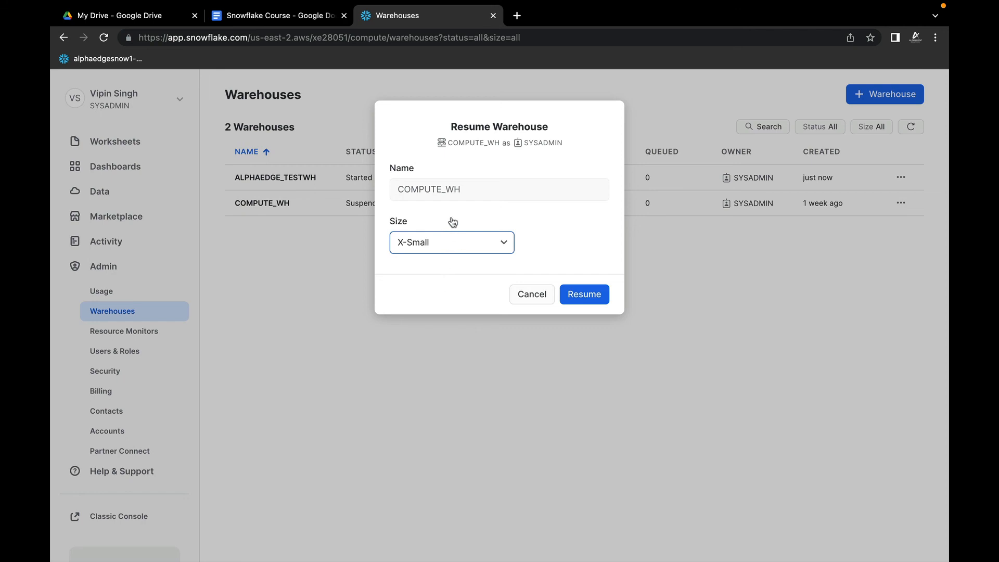
{"action": "left_click", "coordinate": [536, 295]}
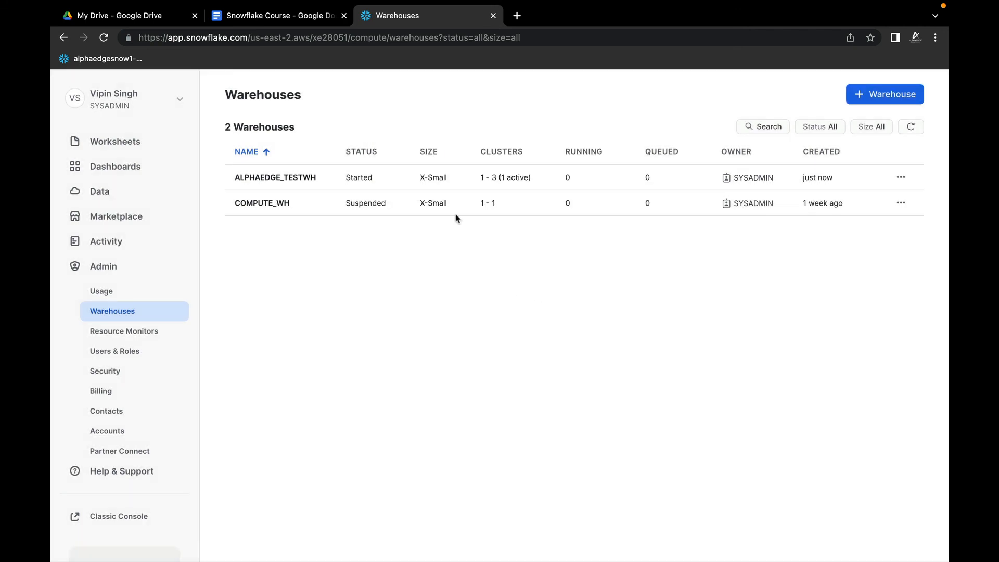
Step: Drop the ALPHAEDGE_TESTWH warehouse from the system
{"action": "left_click", "coordinate": [901, 178]}
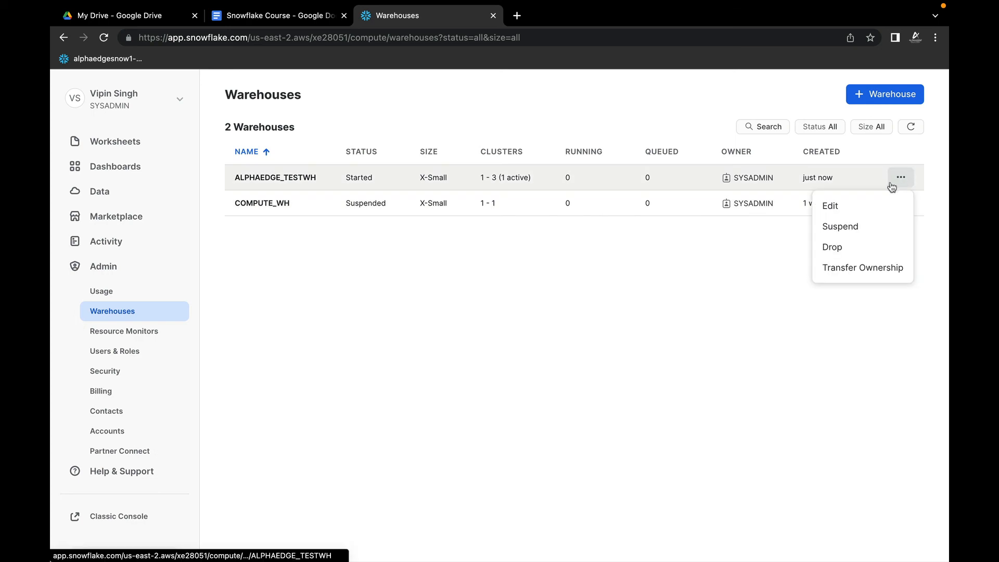
{"action": "left_click", "coordinate": [833, 248]}
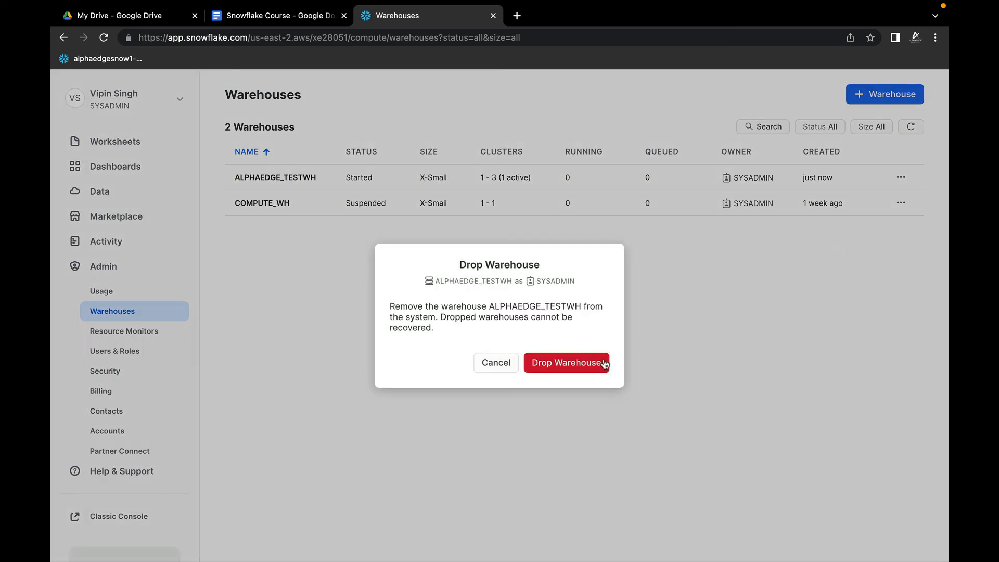
{"action": "left_click", "coordinate": [582, 364]}
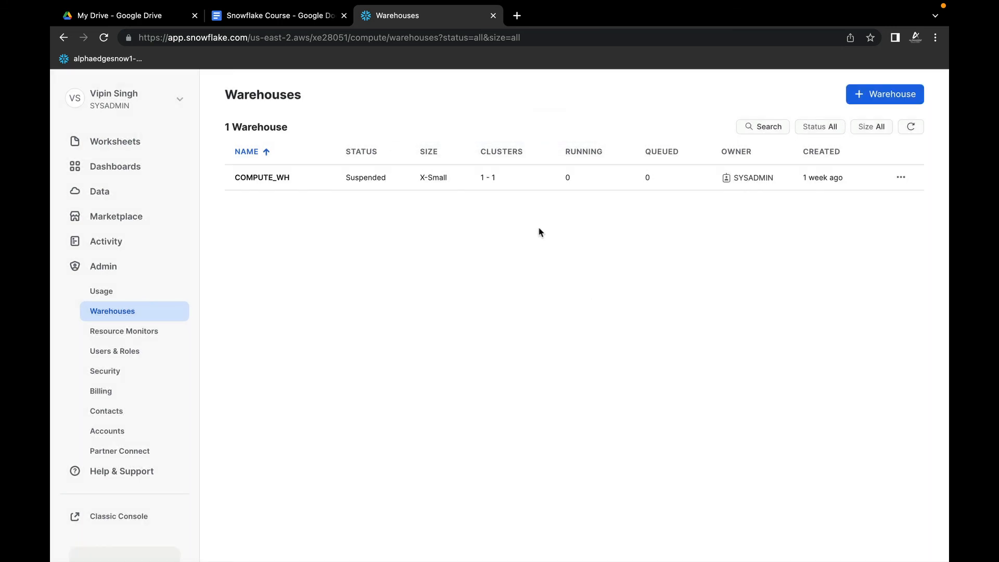
Step: Find the latest create WAREHOUSE statement for ALPHAEDGE_TESTWH in the query history and copy its SQL text
{"action": "left_click", "coordinate": [111, 246]}
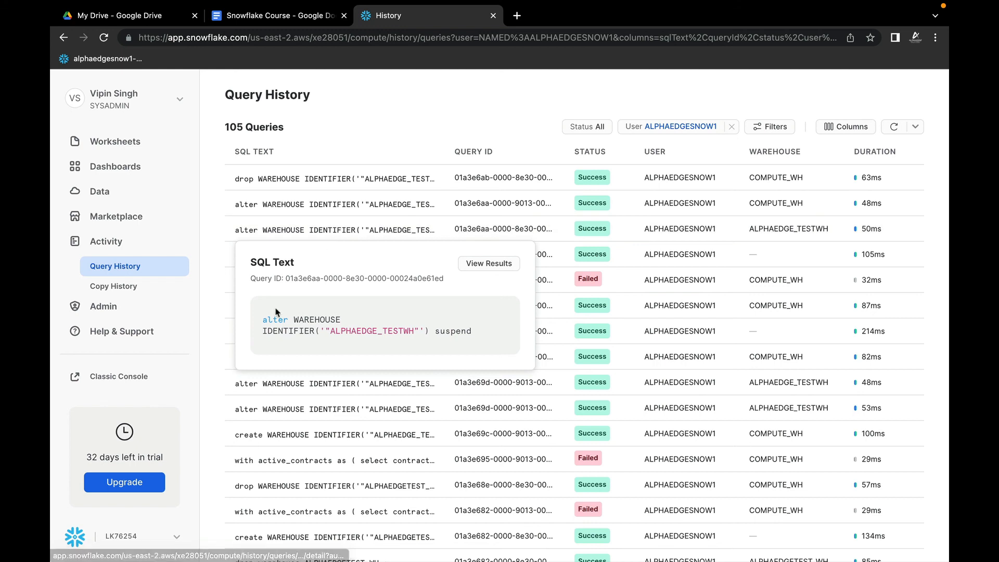
{"action": "mouse_move", "coordinate": [305, 261]}
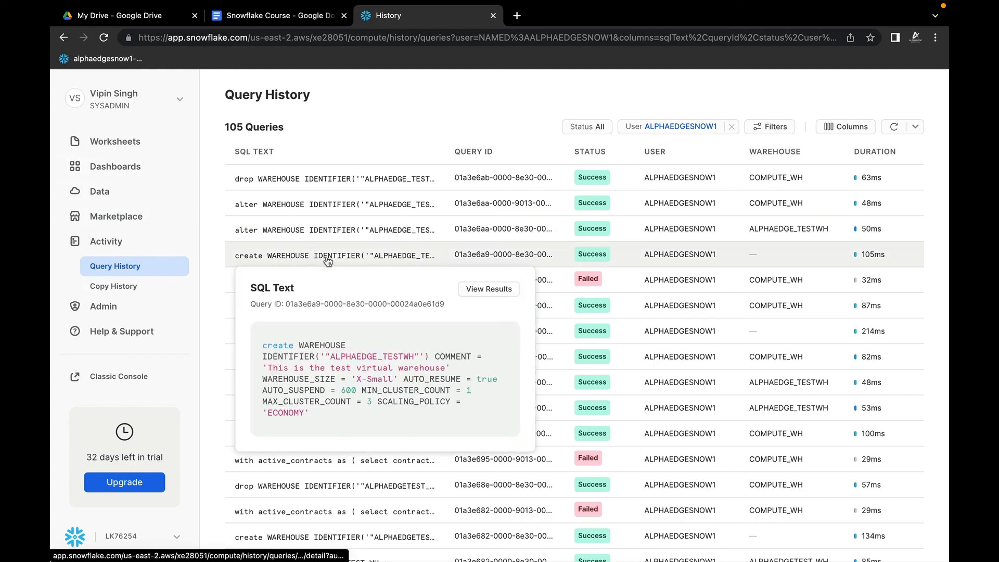
{"action": "left_click_drag", "start_coordinate": [263, 346], "coordinate": [309, 414]}
{"action": "key", "text": "ctrl+c"}
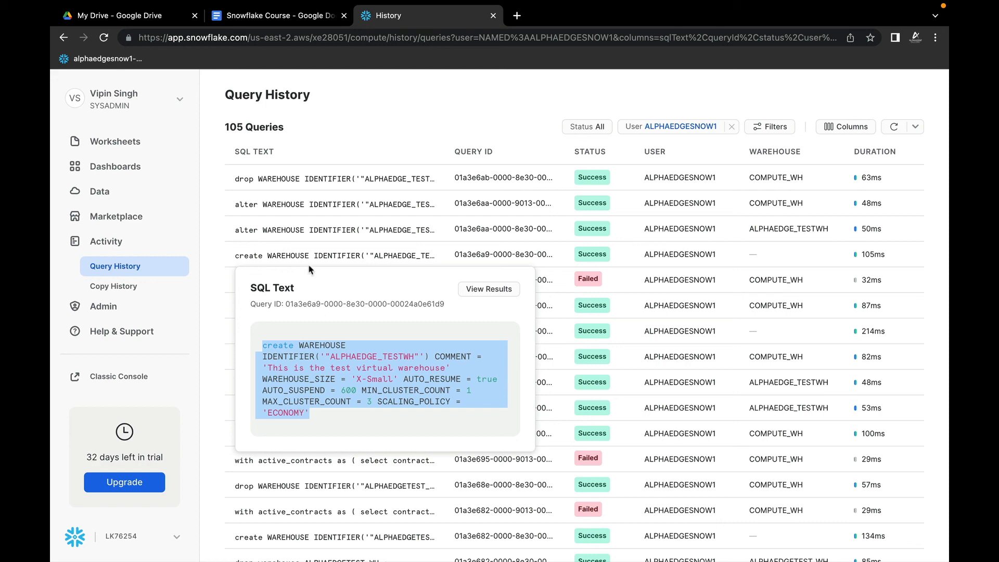
Step: Create a new worksheet and paste the copied create WAREHOUSE statement into it
{"action": "left_click", "coordinate": [123, 146]}
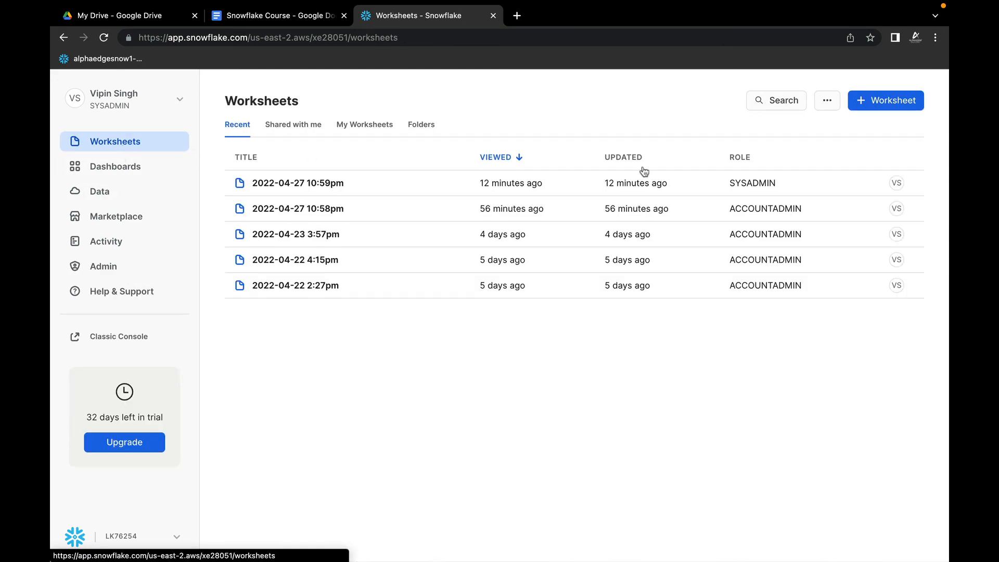
{"action": "left_click", "coordinate": [887, 100]}
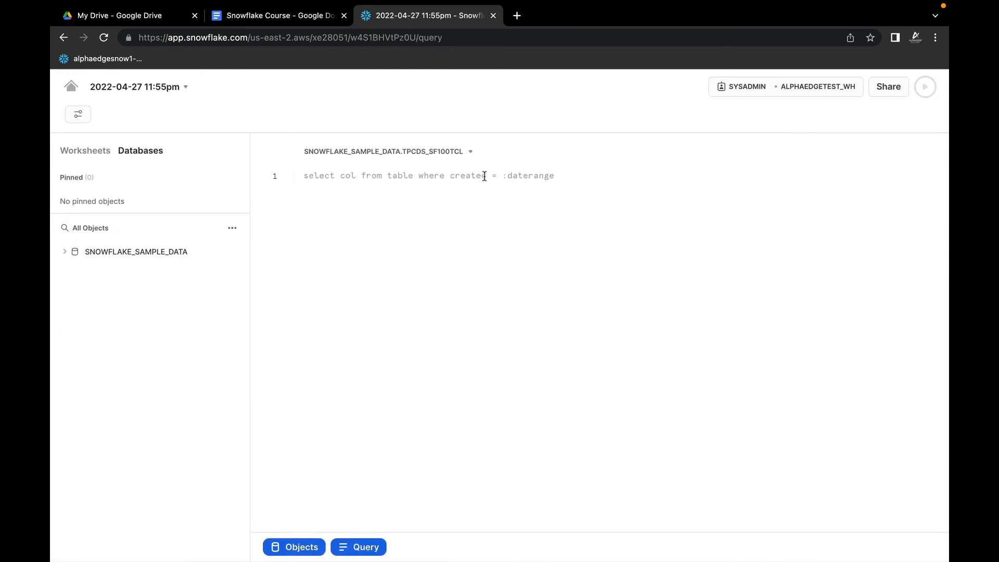
{"action": "right_click", "coordinate": [384, 175]}
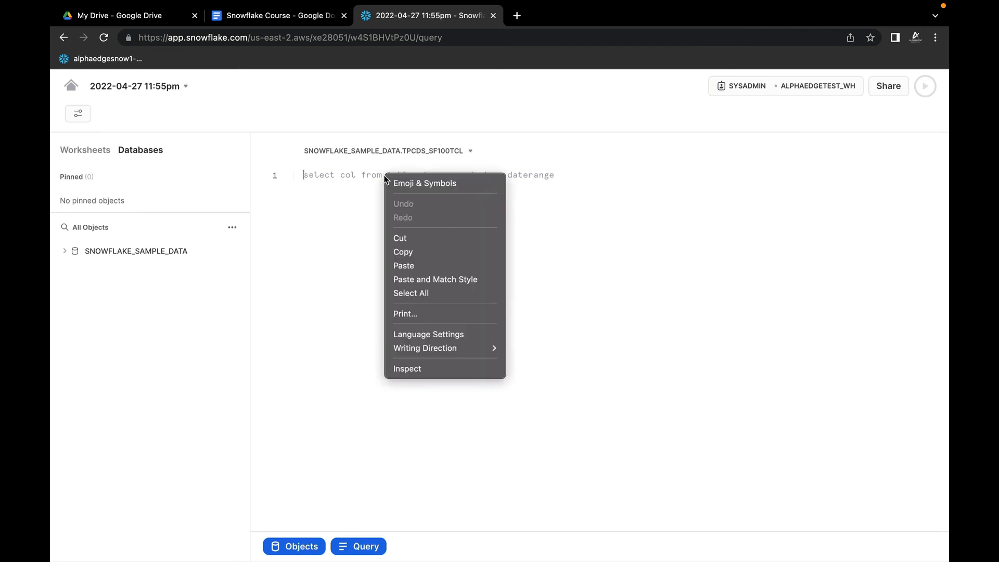
{"action": "left_click", "coordinate": [412, 266]}
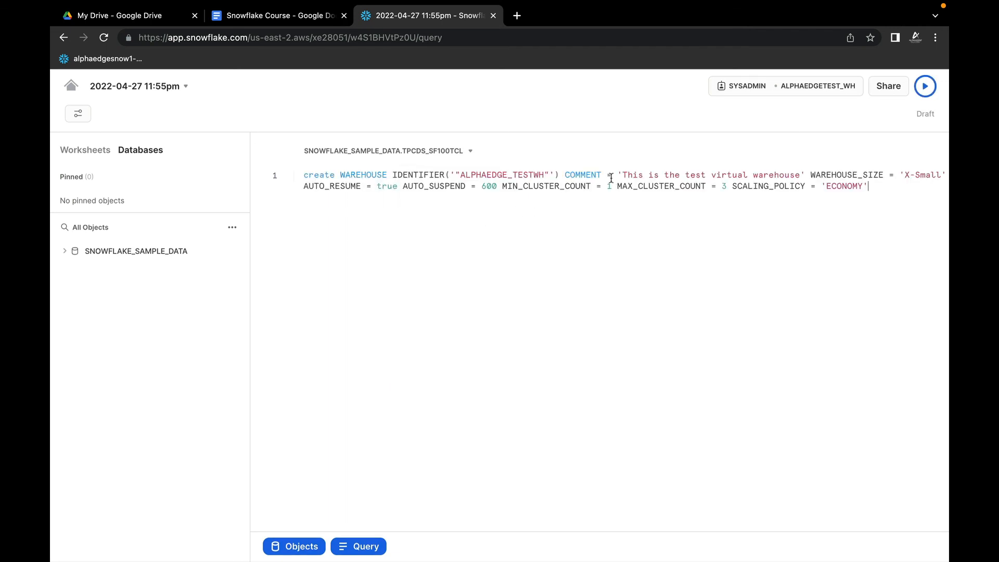
Step: Split the create WAREHOUSE statement into lines starting at COMMENT, WAREHOUSE_SIZE and MIN_CLUSTER_COUNT, and run all of it to create ALPHAEDGE_TESTWH
{"action": "key", "text": "Return"}
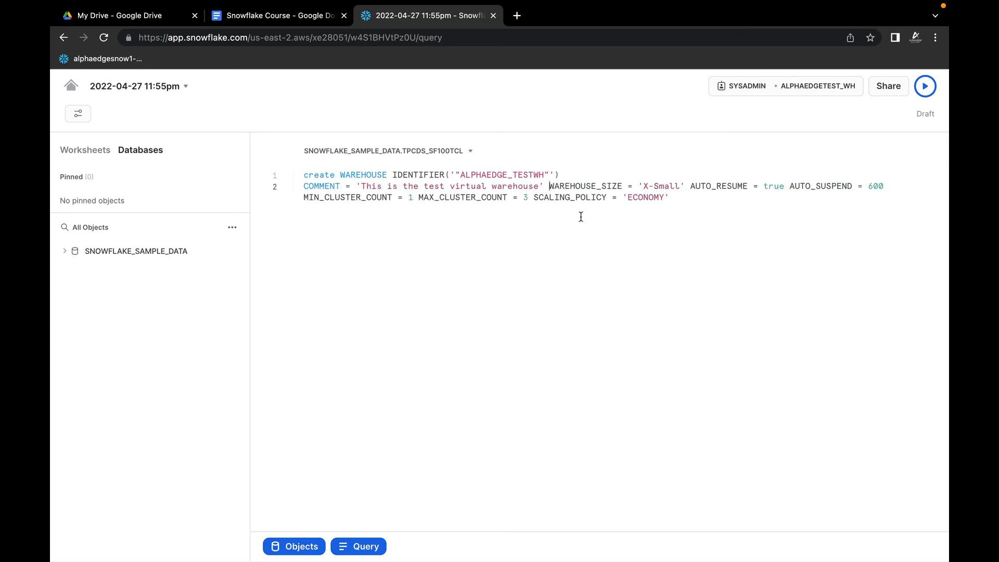
{"action": "key", "text": "Return"}
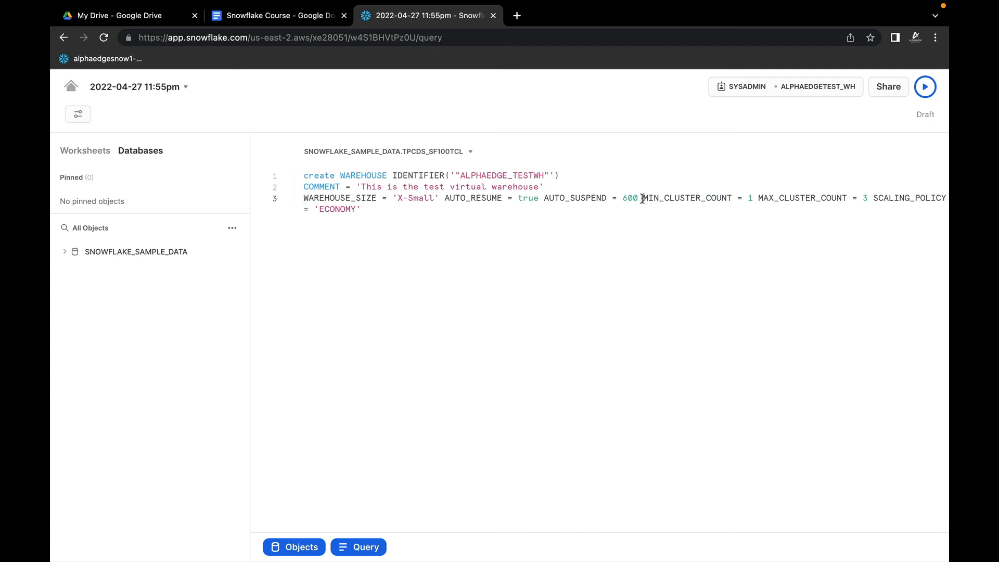
{"action": "key", "text": "Return"}
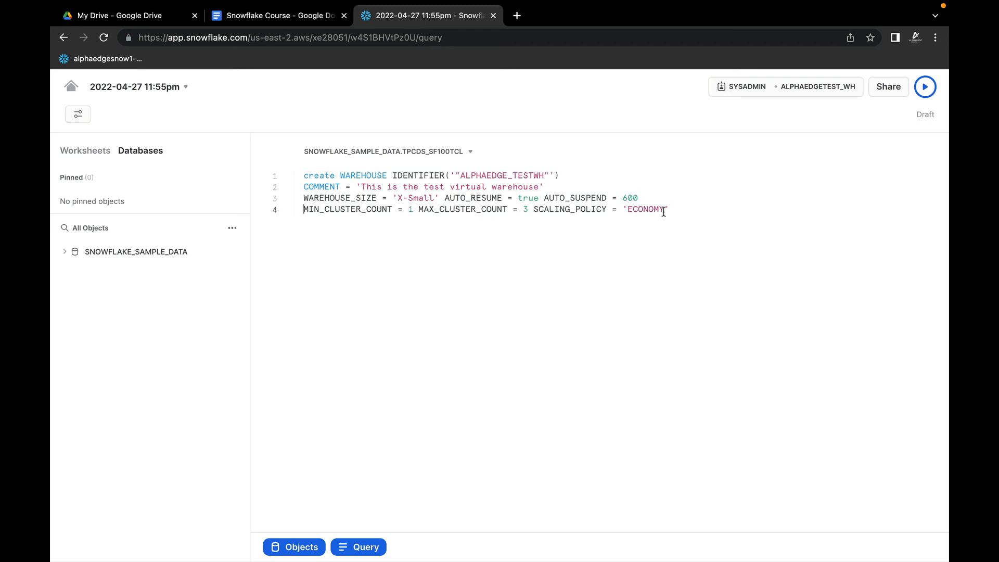
{"action": "left_click_drag", "start_coordinate": [681, 210], "coordinate": [283, 168]}
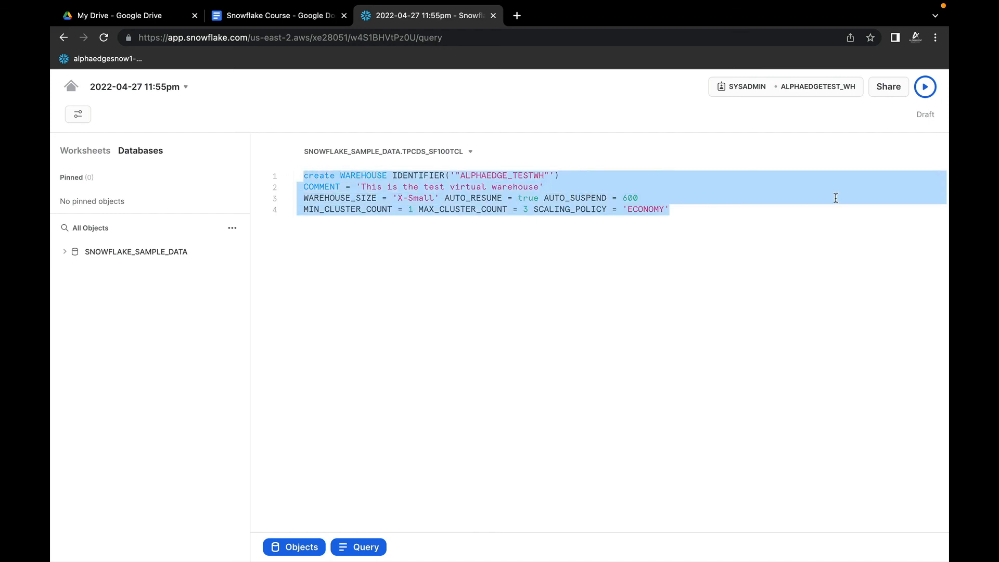
{"action": "left_click", "coordinate": [925, 96]}
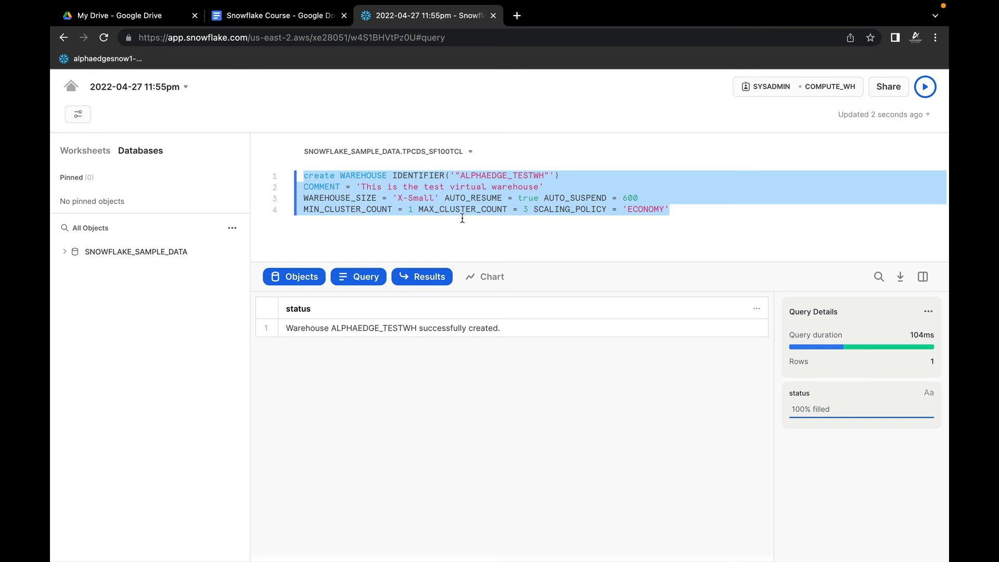
Step: Leave the worksheet for the account's list of warehouses and reload the page to check for ALPHAEDGE_TESTWH
{"action": "left_click", "coordinate": [71, 87]}
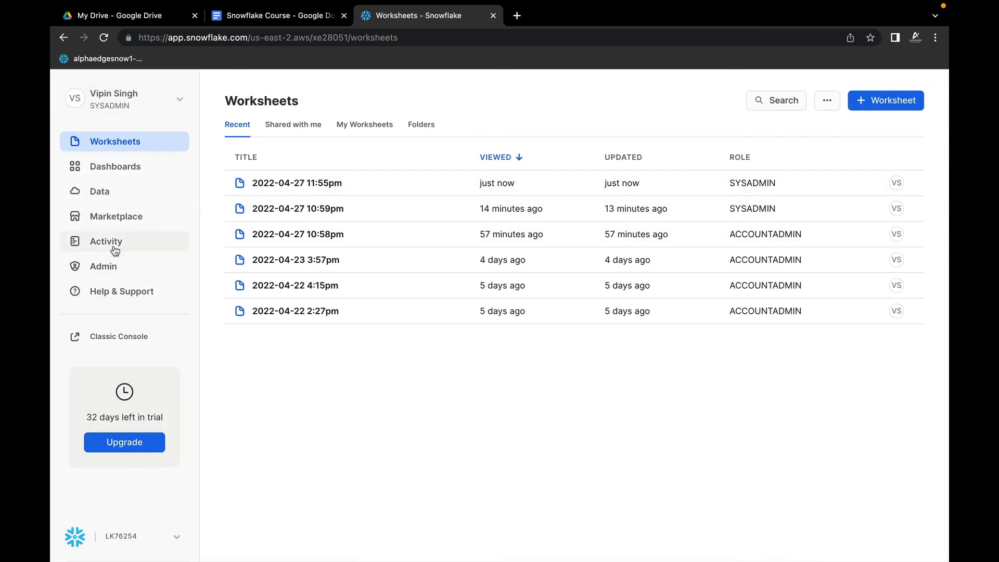
{"action": "left_click", "coordinate": [105, 267]}
{"action": "left_click", "coordinate": [127, 312]}
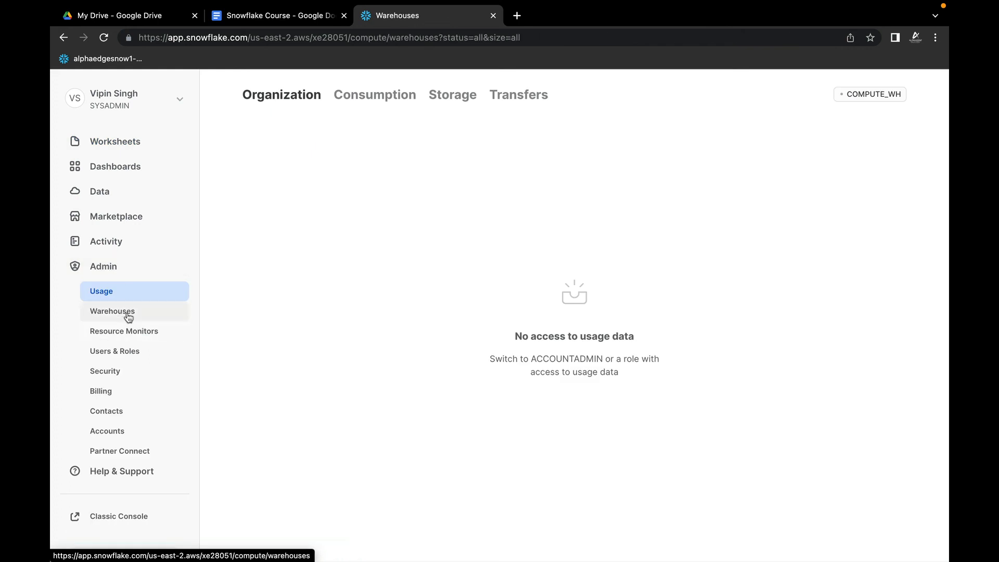
{"action": "left_click", "coordinate": [272, 34]}
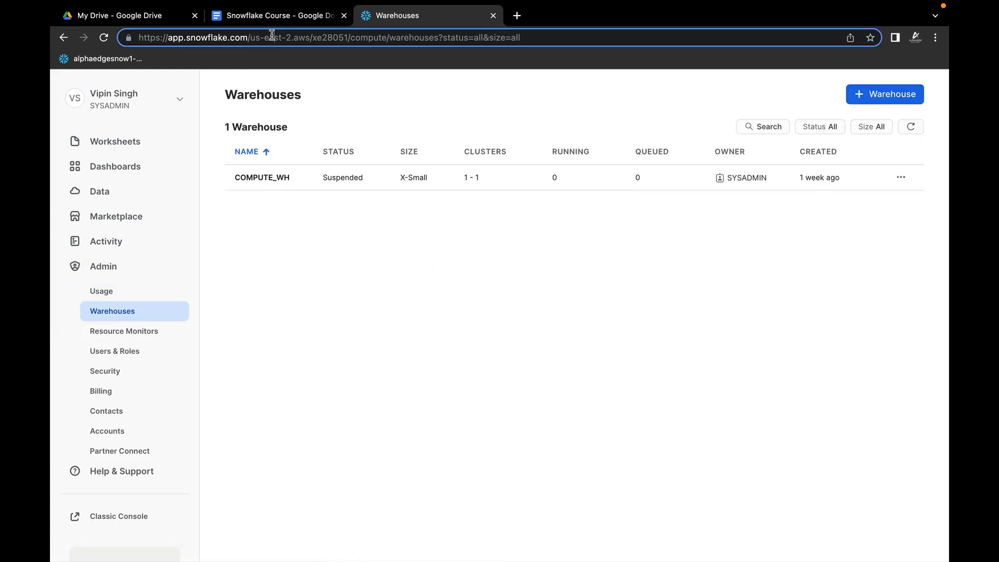
{"action": "key", "text": "Return"}
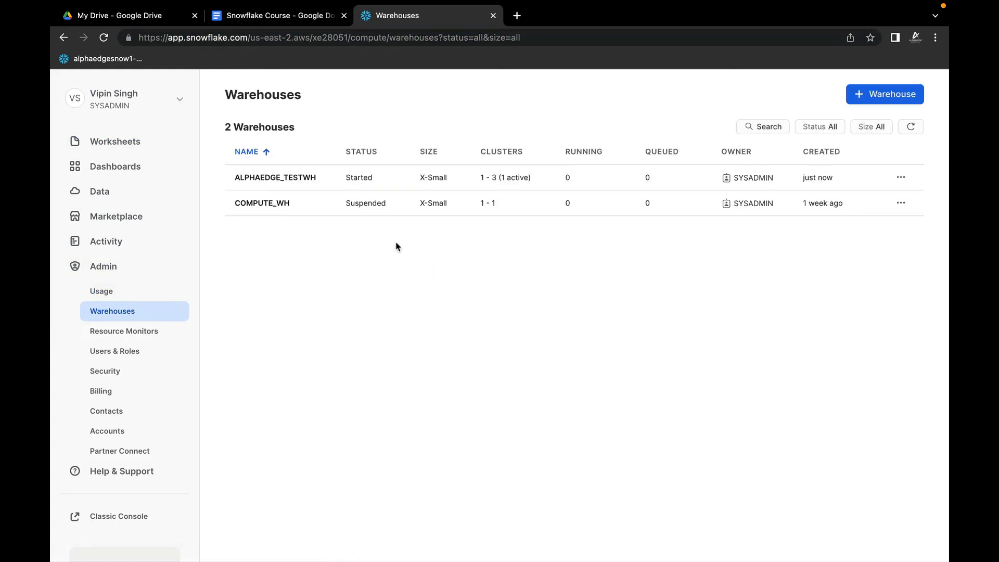